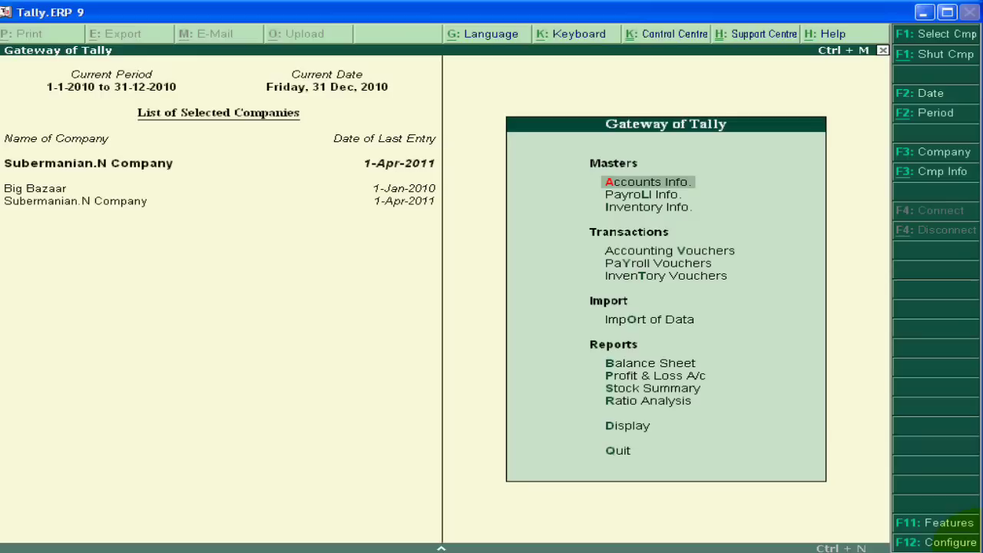
# - Open the Company Info. menu and highlight Create Company
pyautogui.click(936, 176)
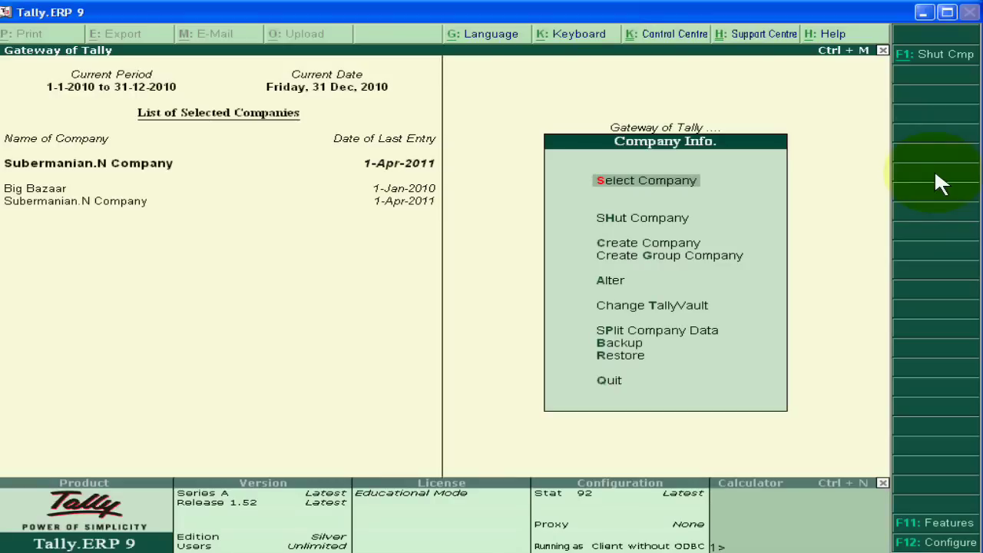
pyautogui.press('Down')
pyautogui.press('Down')
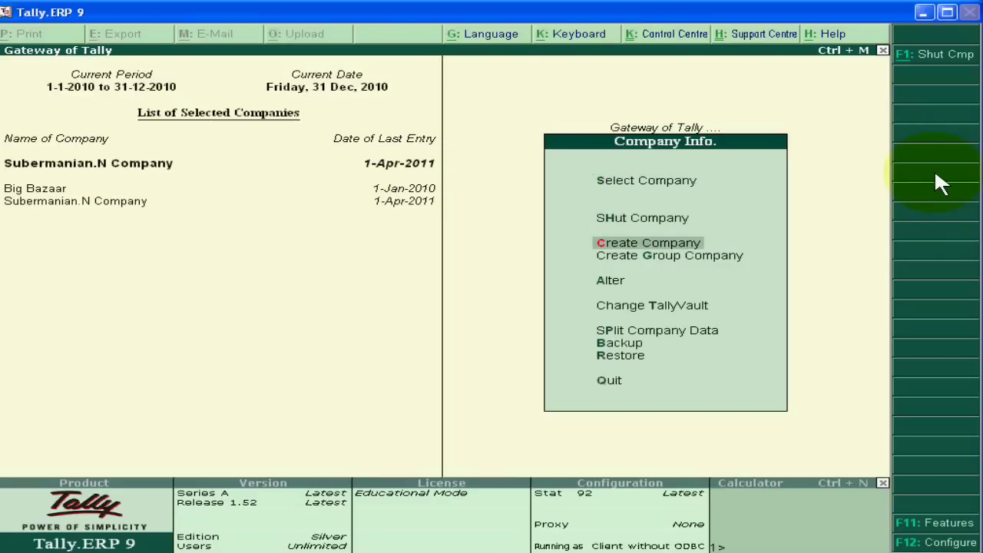
# - Start a new company named 'Abc Company', skipping the address and contact fields
pyautogui.press('Return')
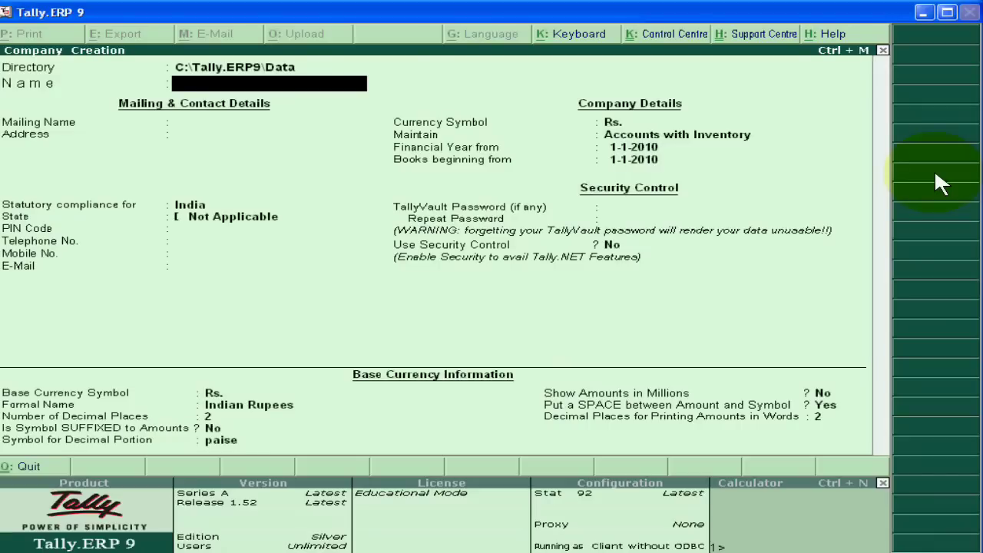
pyautogui.write('Abc Company')
pyautogui.press('Return')
pyautogui.press('Return')
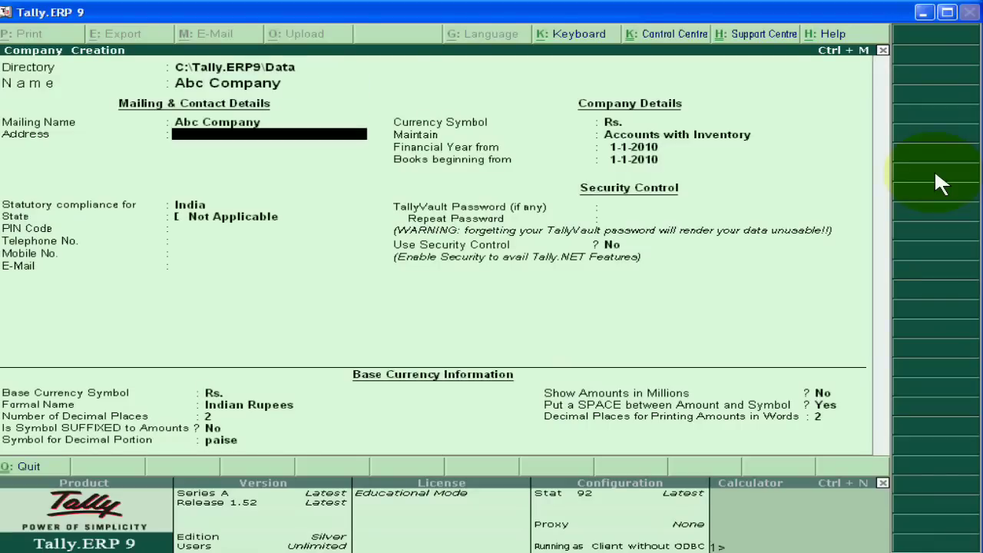
pyautogui.press('Return')
pyautogui.press('Return')
pyautogui.press('Return')
pyautogui.press('Return')
pyautogui.press('Return')
pyautogui.press('Return')
pyautogui.press('Return')
pyautogui.press('Return')
pyautogui.press('Return')
pyautogui.press('Return')
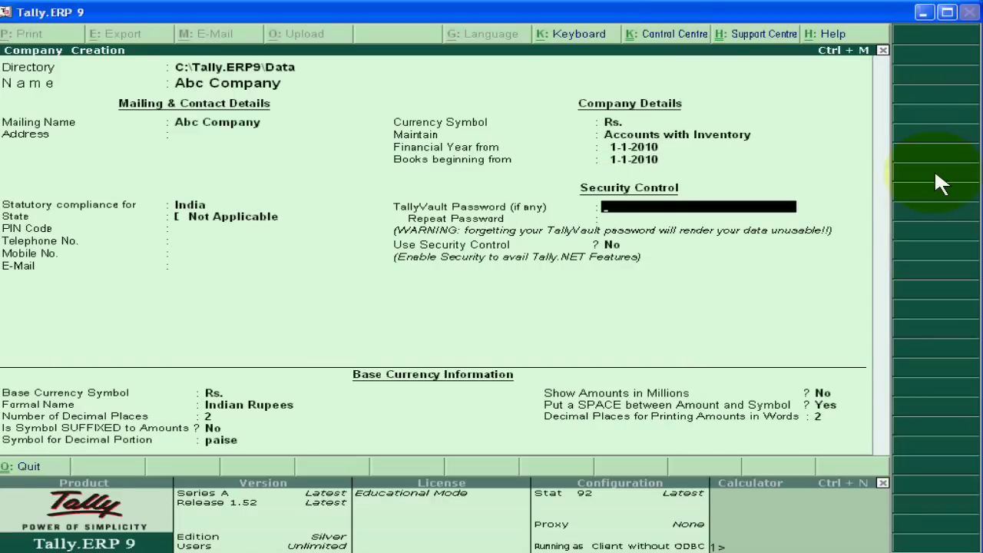
# - Turn on Use Security Control and enter the administrator user name and password
pyautogui.press('Return')
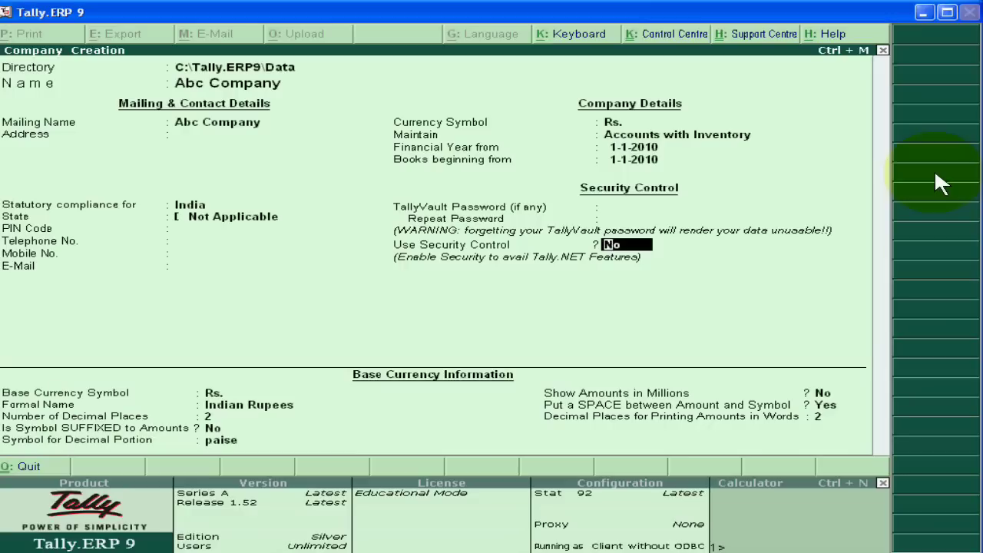
pyautogui.write('y')
pyautogui.press('Return')
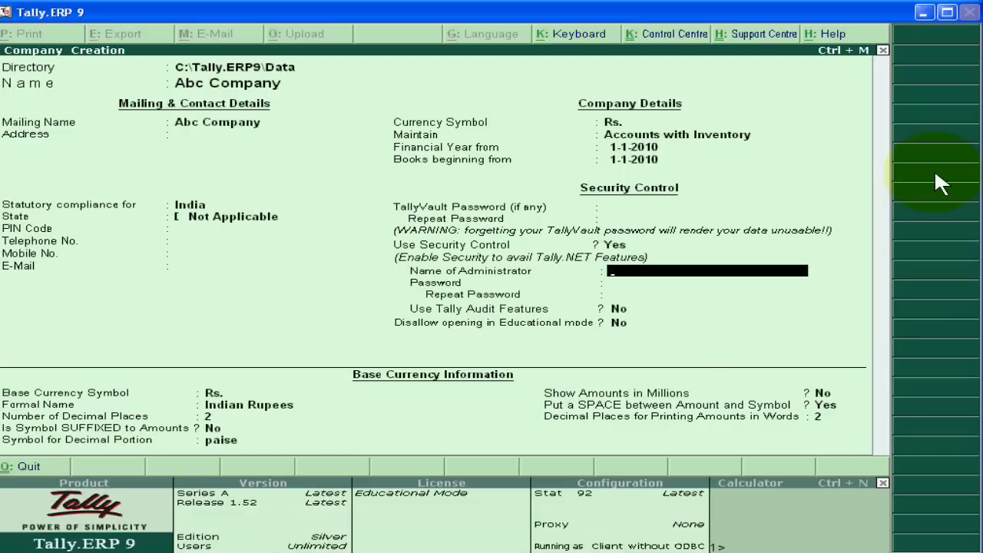
pyautogui.write('abc')
pyautogui.press('Return')
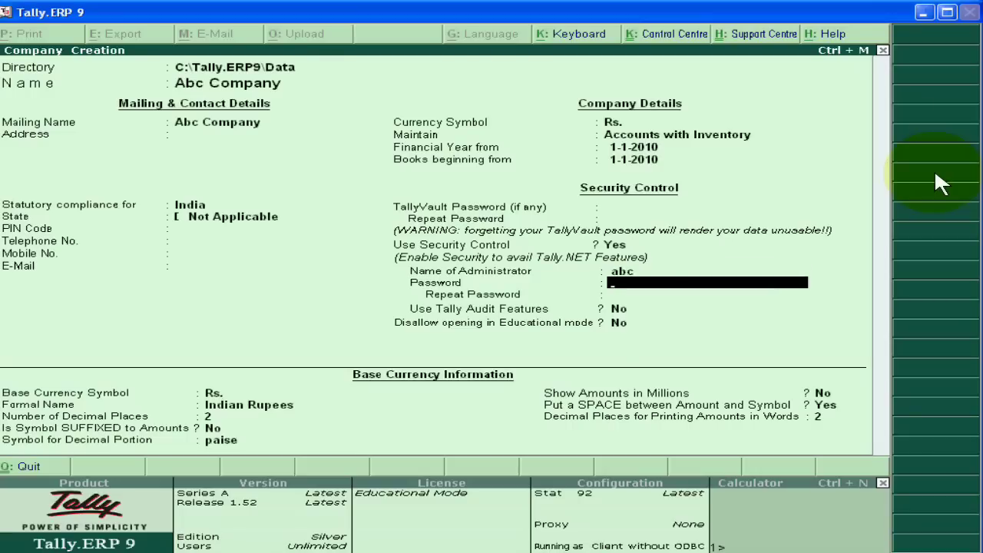
pyautogui.write('abc')
pyautogui.press('Return')
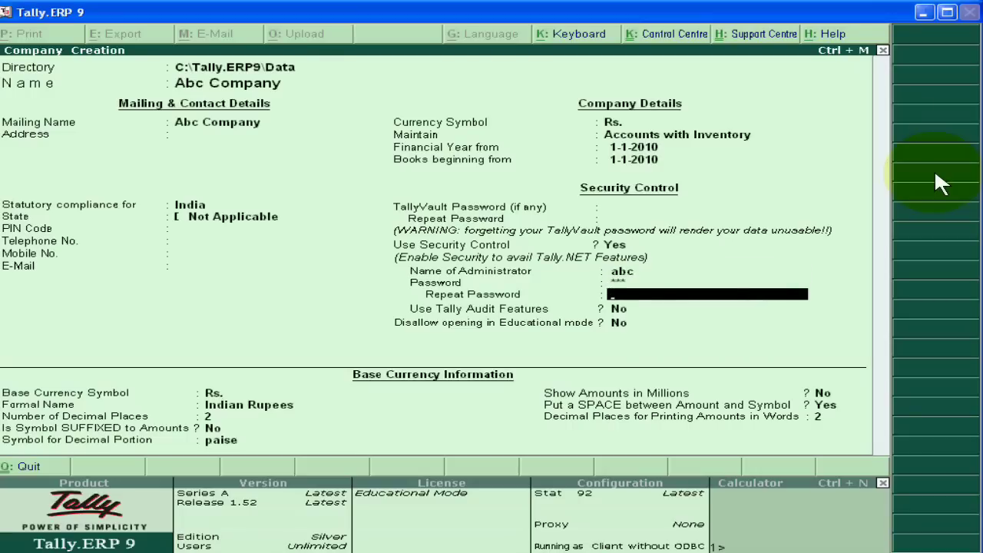
pyautogui.write('ab')
pyautogui.press('Return')
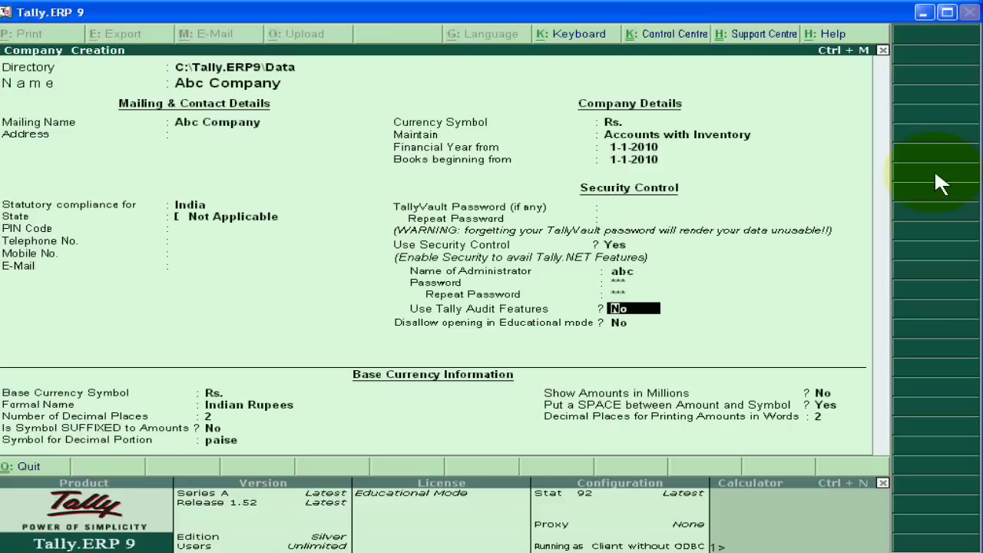
# - Set Use Tally Audit Features to Yes and complete the company form
pyautogui.write('y')
pyautogui.press('Return')
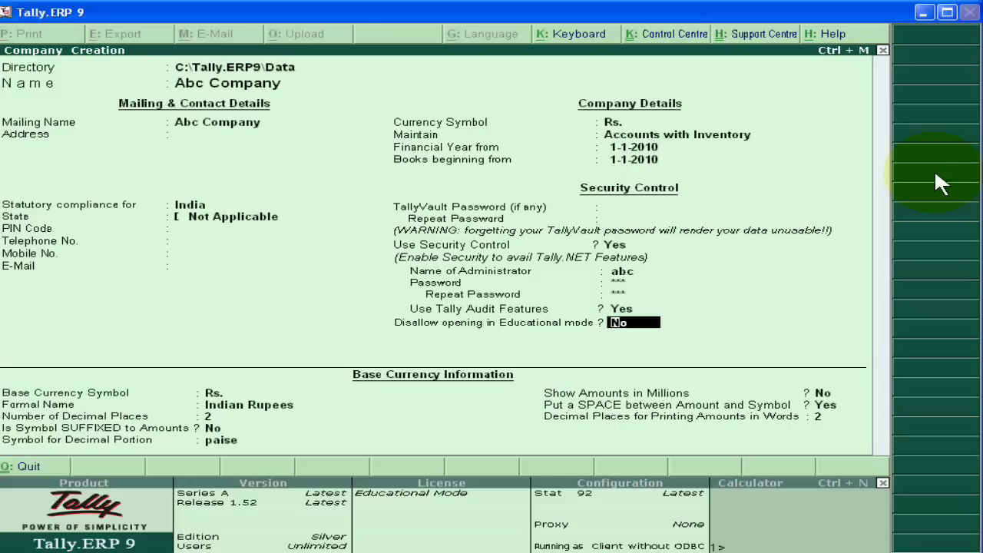
pyautogui.press('Return')
pyautogui.press('Return')
pyautogui.press('Return')
pyautogui.press('Return')
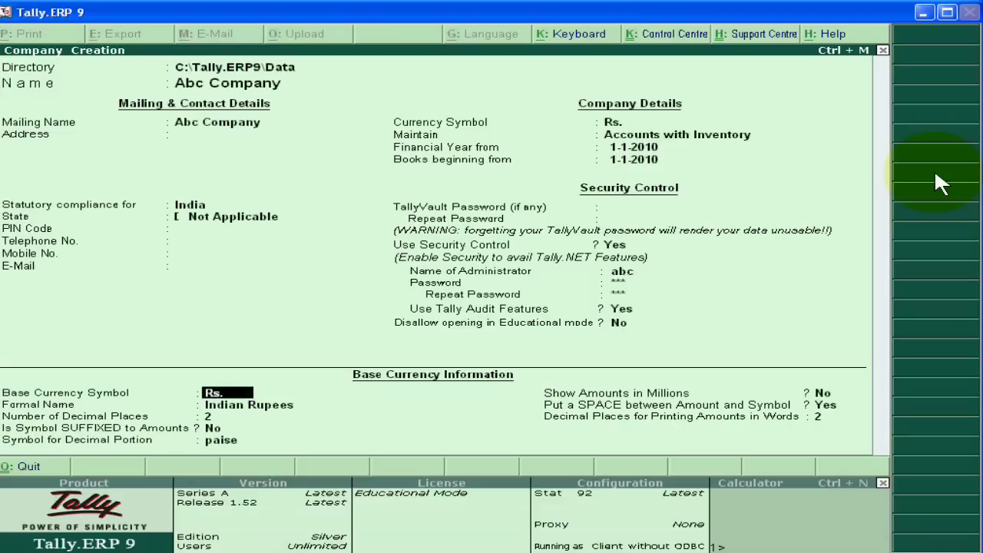
pyautogui.press('Return')
pyautogui.press('Return')
pyautogui.press('Return')
pyautogui.press('Return')
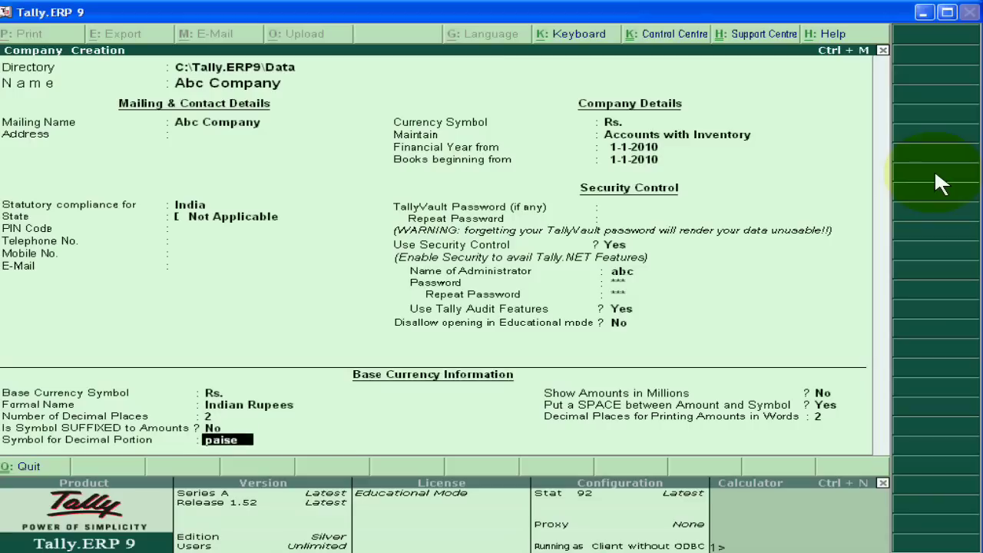
pyautogui.press('Return')
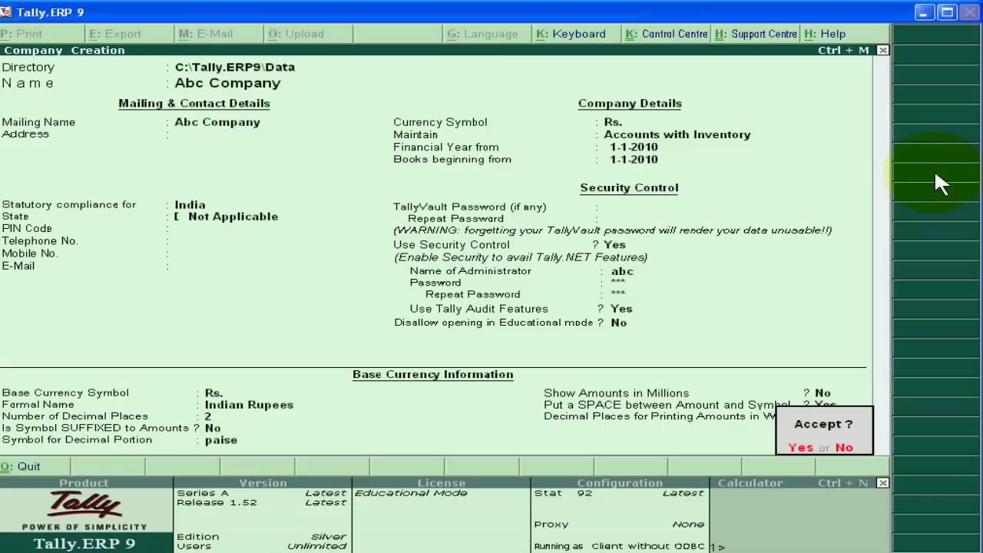
# - Confirm saving Abc Company, then clear the suggested user name and dismiss the login prompt
pyautogui.press('y')
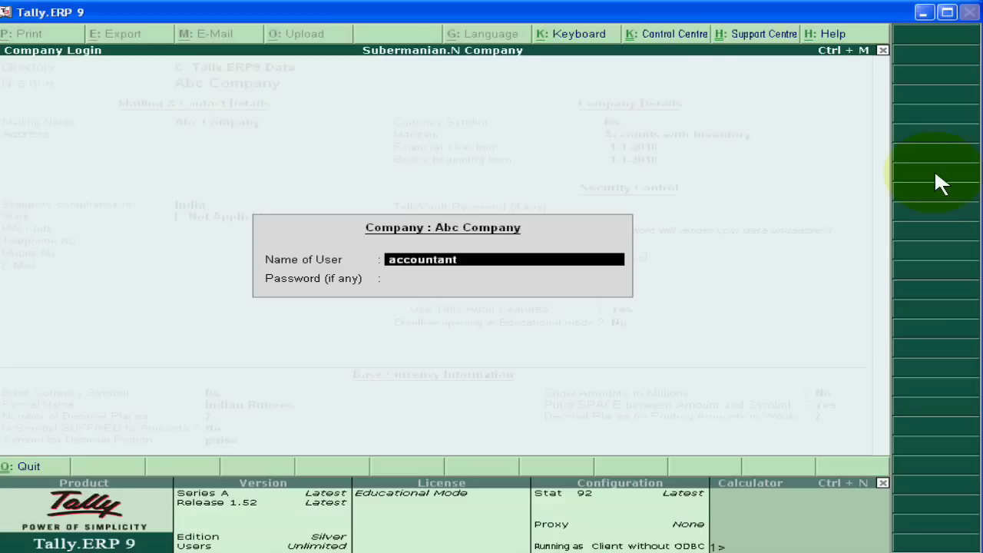
pyautogui.press('Return')
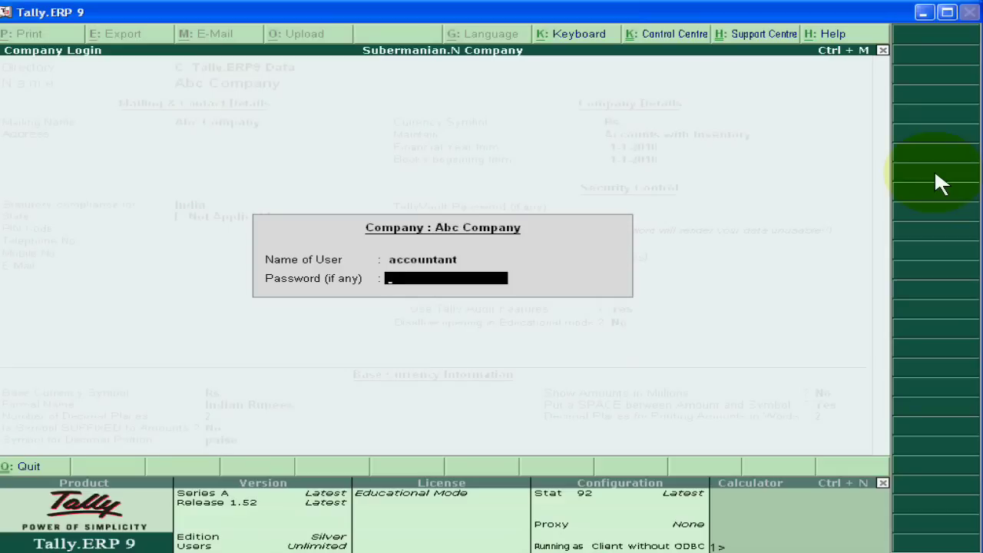
pyautogui.press('BackSpace')
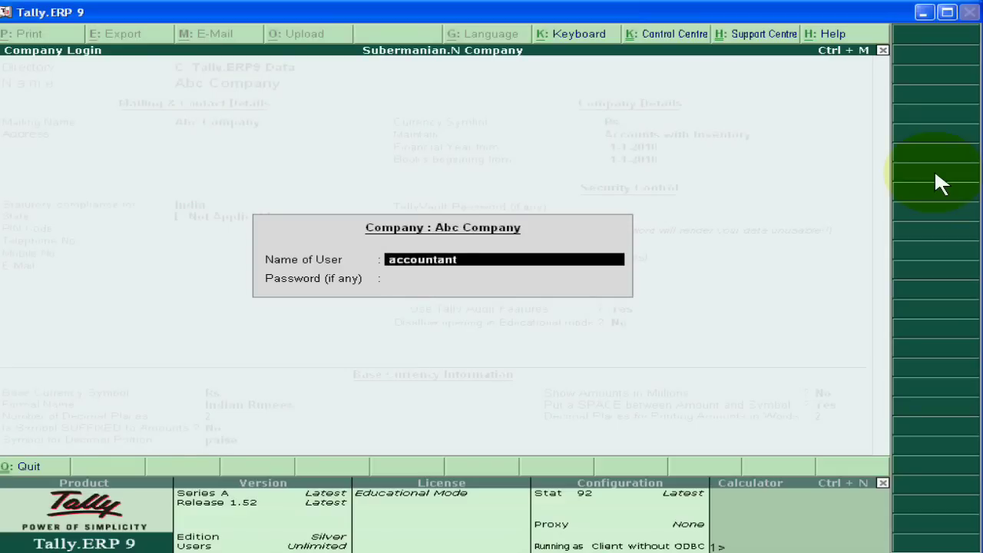
pyautogui.press('BackSpace')
pyautogui.press('Escape')
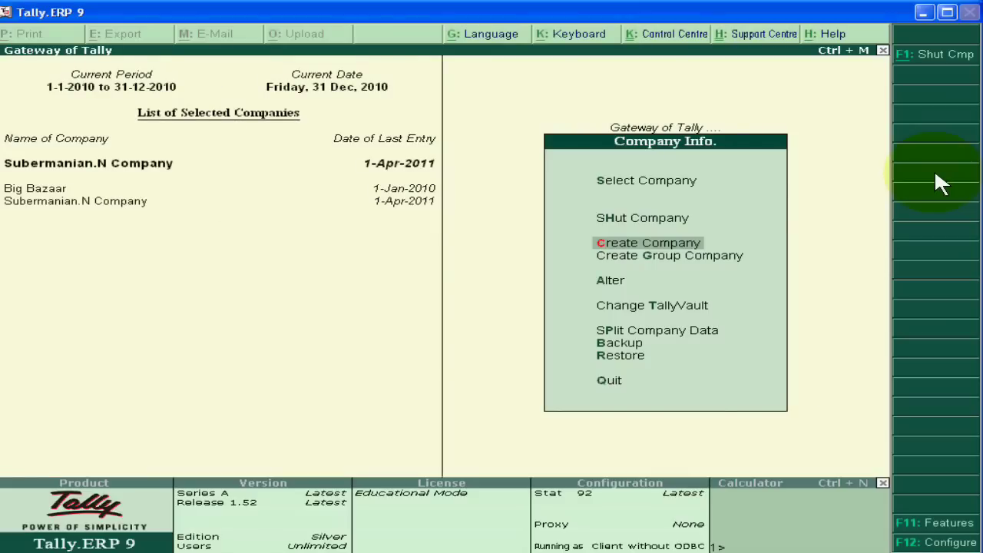
# - Select Abc Company from the company list and log in with the administrator user name and password
pyautogui.press('Up')
pyautogui.press('Up')
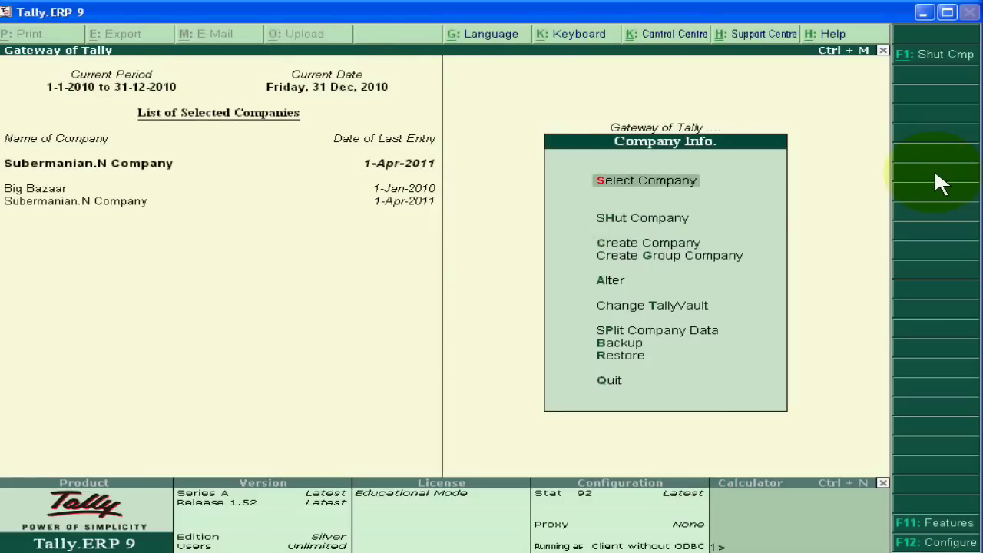
pyautogui.press('Return')
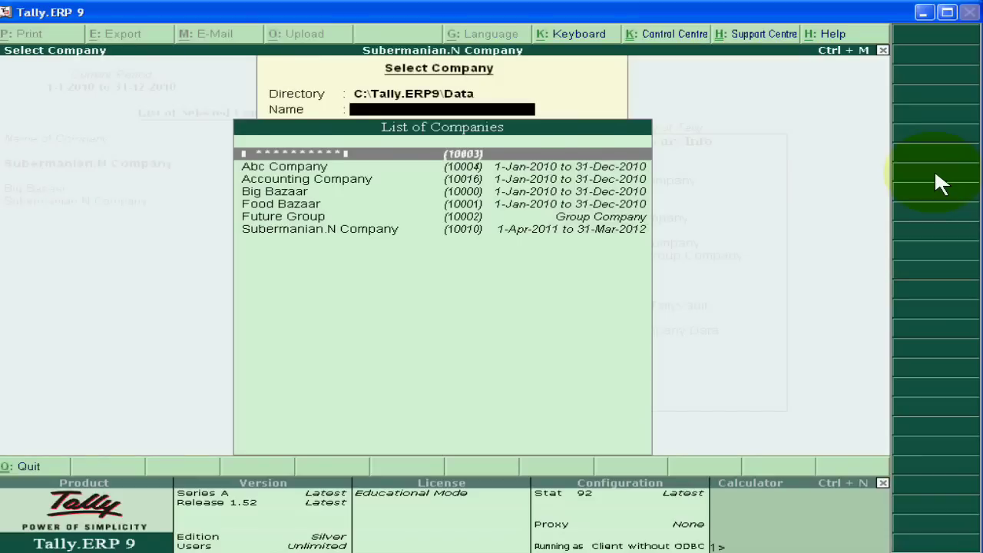
pyautogui.press('Down')
pyautogui.press('Return')
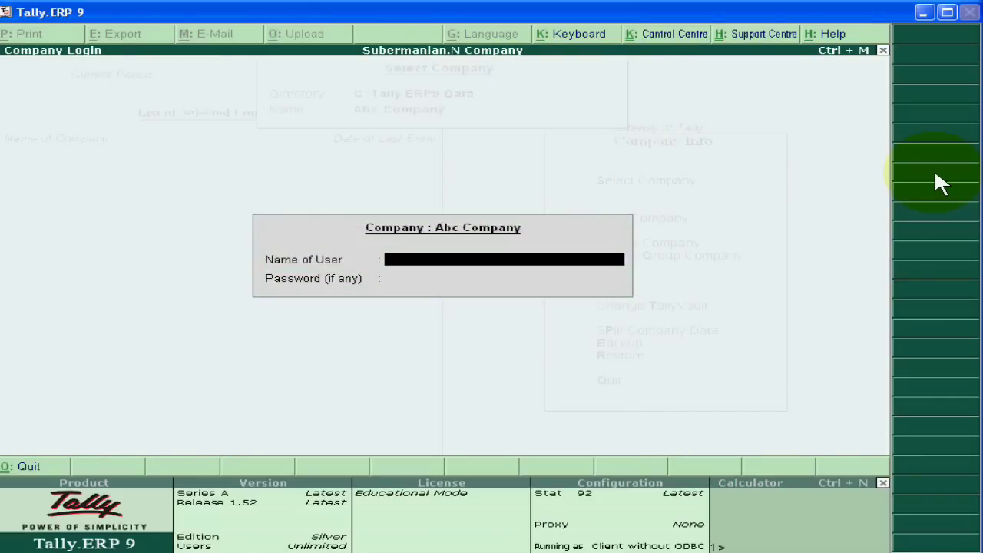
pyautogui.write('abc')
pyautogui.press('Return')
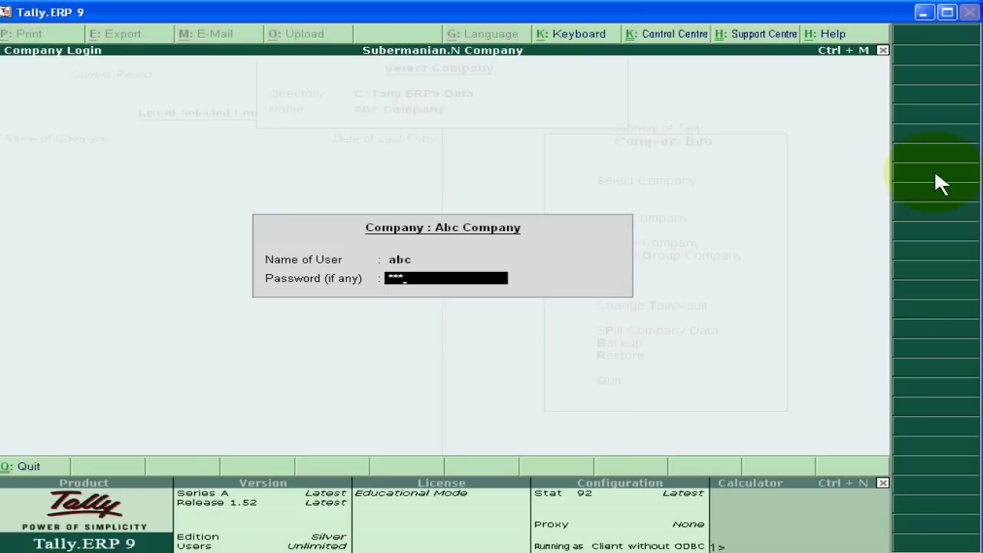
pyautogui.write('abc')
pyautogui.press('Return')
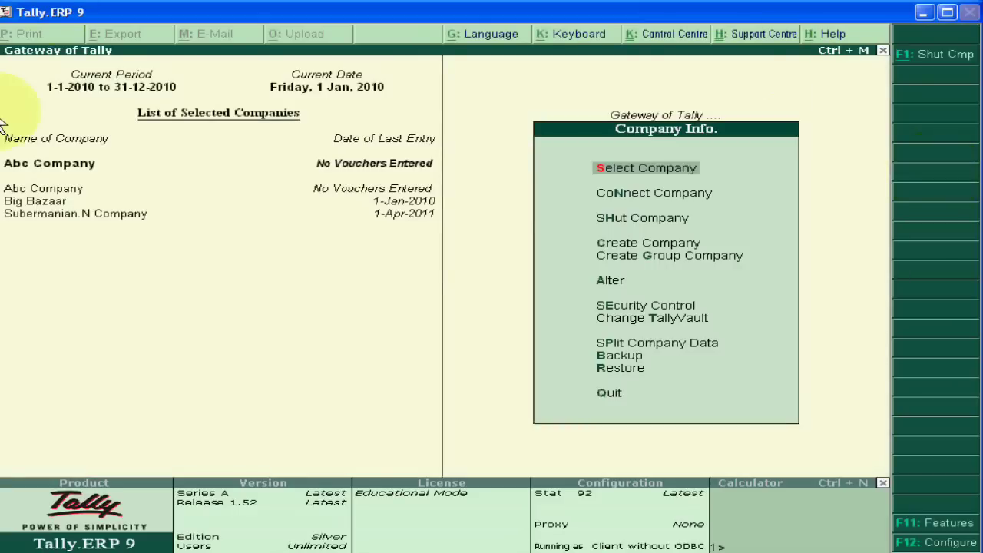
# - From the Gateway of Tally, open Company Info. > Security Control
pyautogui.click(110, 165)
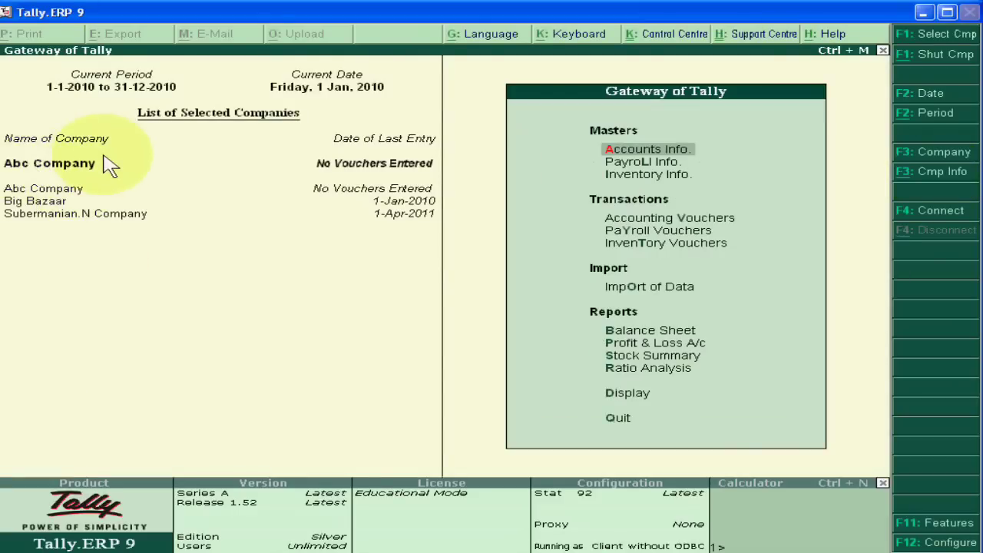
pyautogui.click(917, 173)
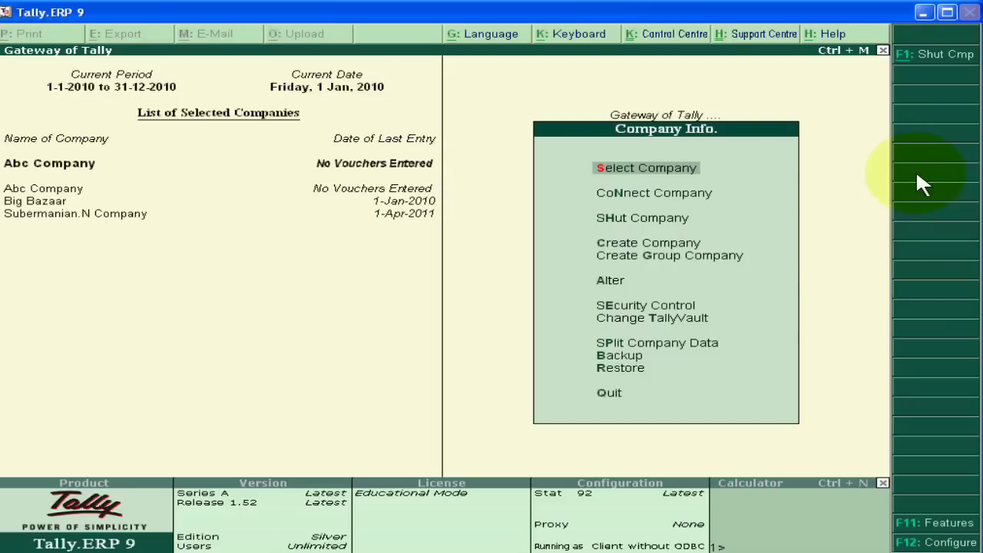
pyautogui.press('Down')
pyautogui.press('Down')
pyautogui.press('Down')
pyautogui.press('Down')
pyautogui.press('Down')
pyautogui.press('Down')
pyautogui.press('Down')
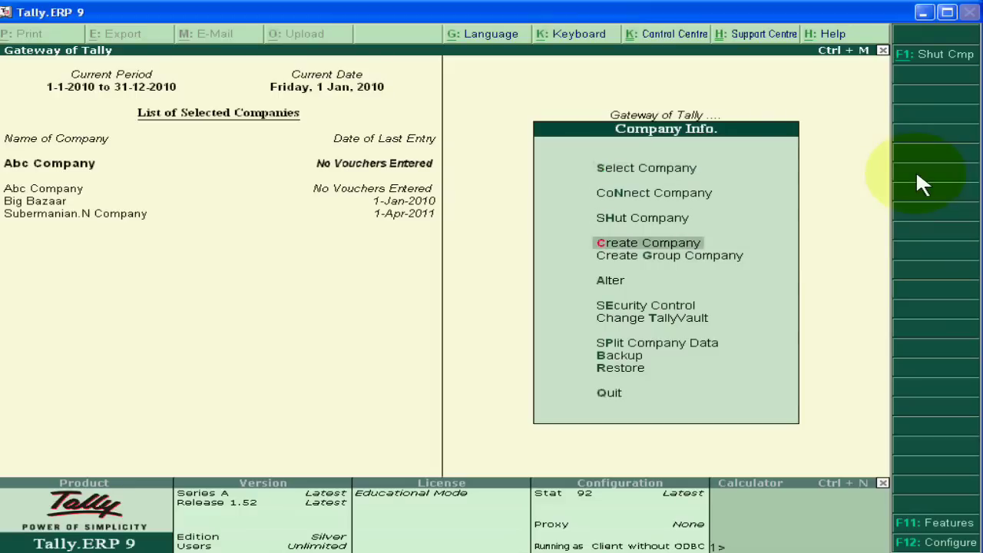
pyautogui.press('Up')
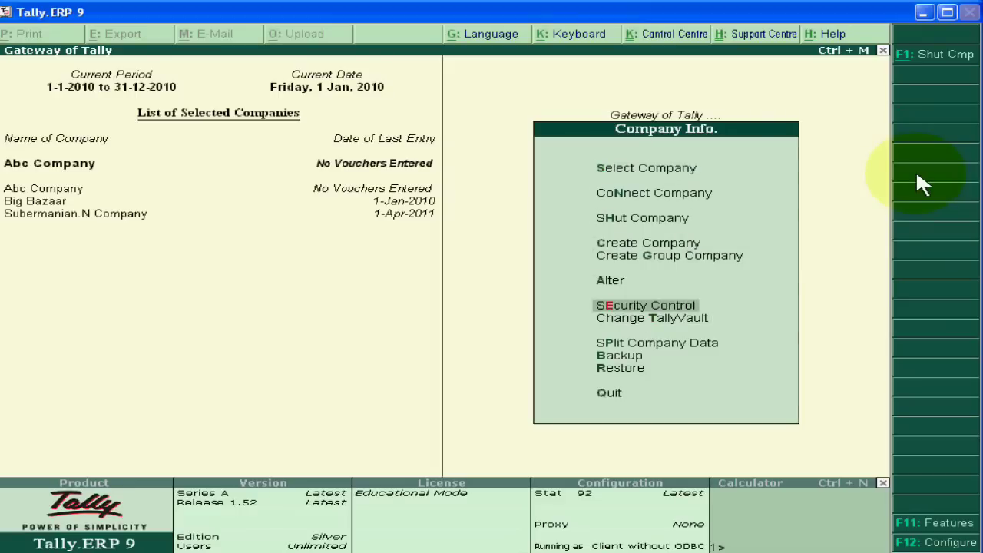
pyautogui.press('Return')
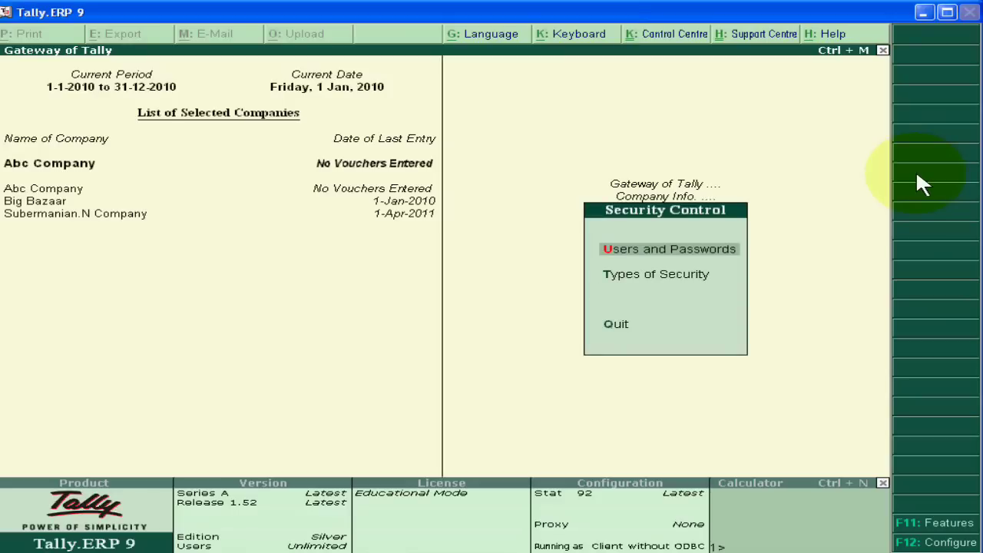
# - In Users and Passwords, add a Tally.NET Auditor user with the auditor's e-mail, remote access and local TDL No
pyautogui.press('Return')
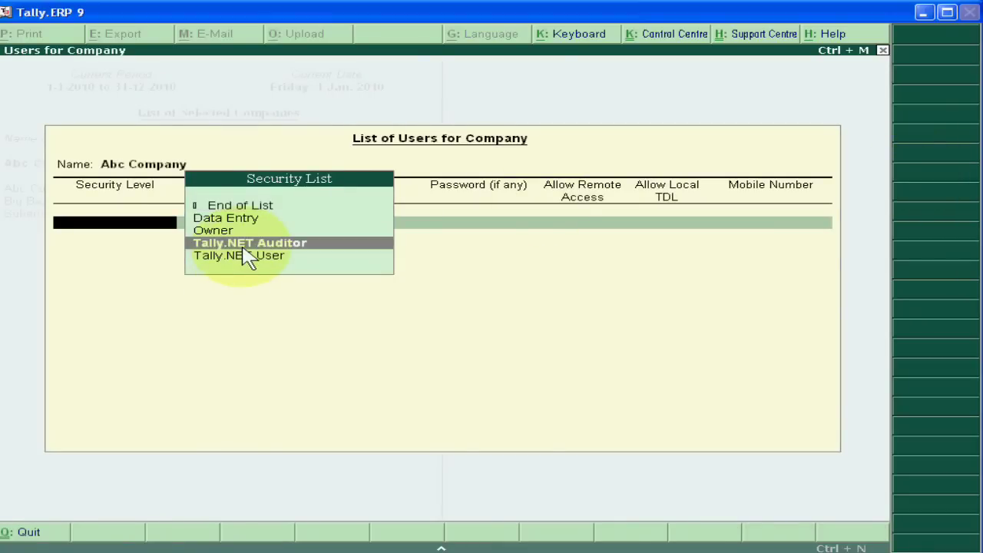
pyautogui.click(245, 248)
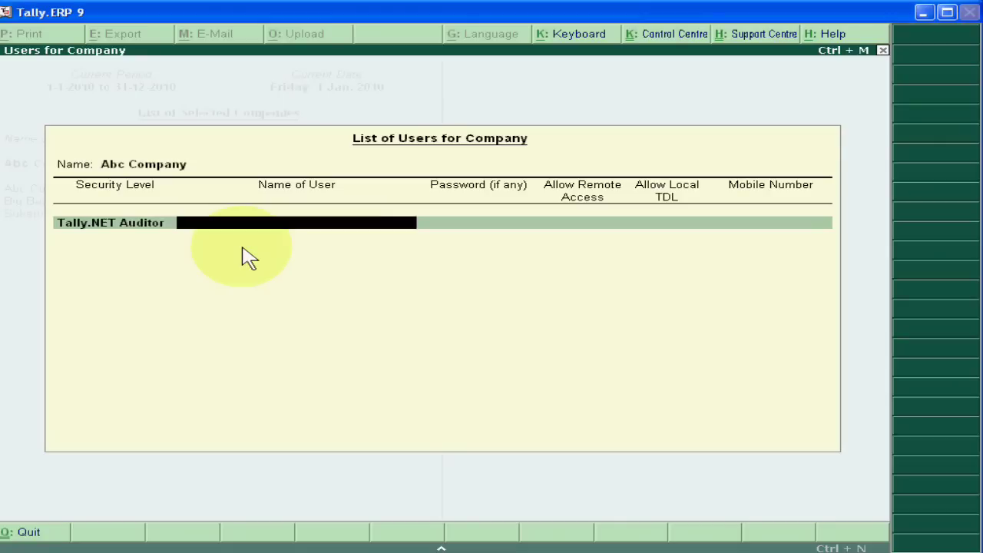
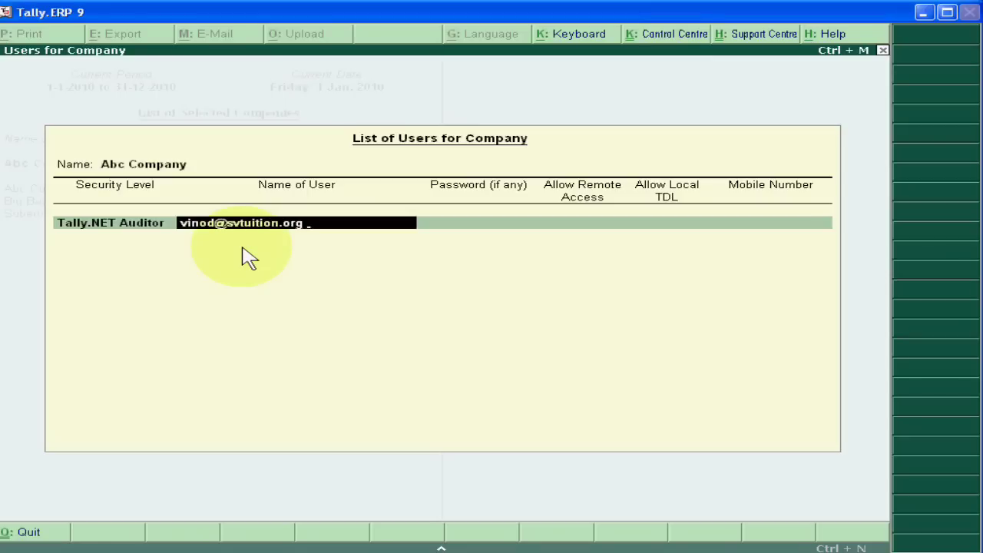
pyautogui.press('Return')
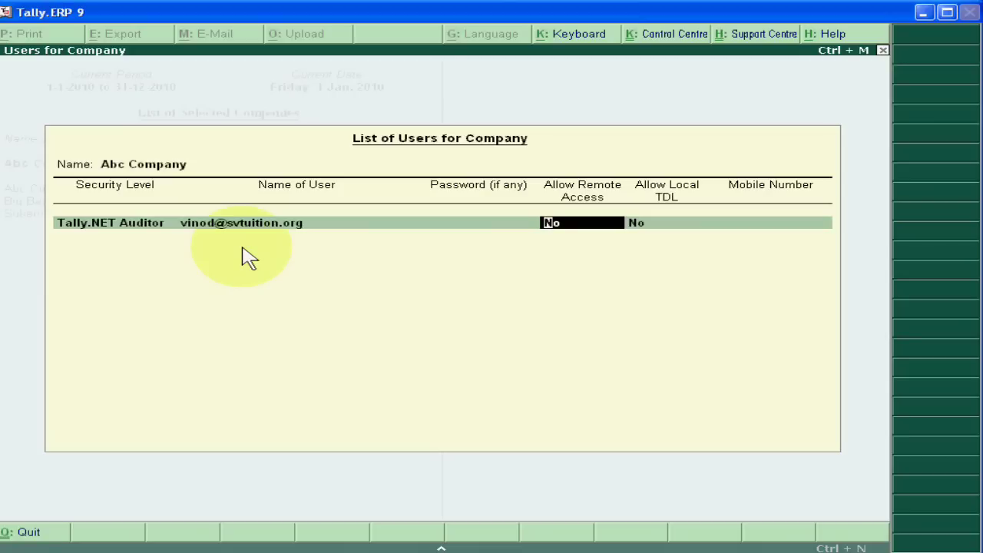
pyautogui.press('Return')
pyautogui.press('Return')
pyautogui.press('Return')
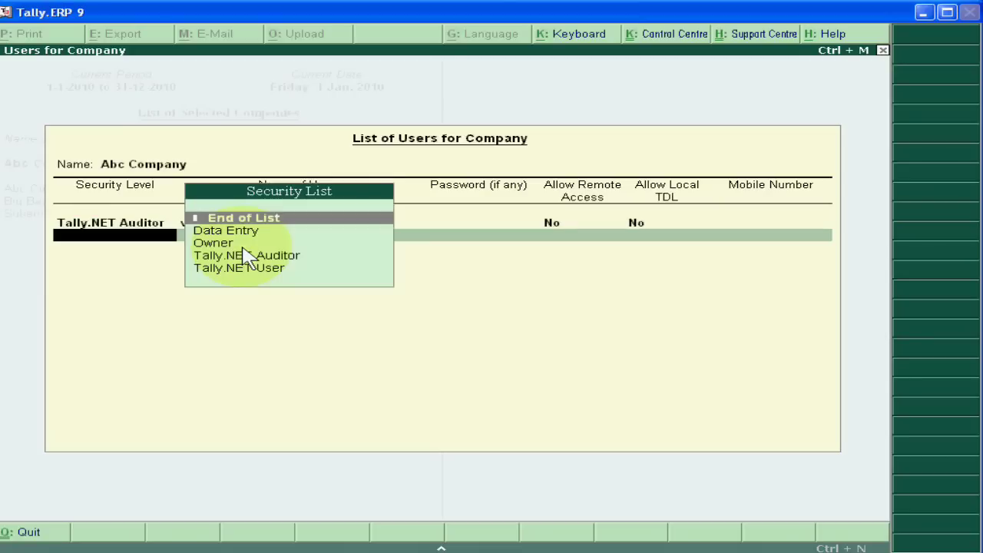
pyautogui.press('Return')
pyautogui.press('Return')
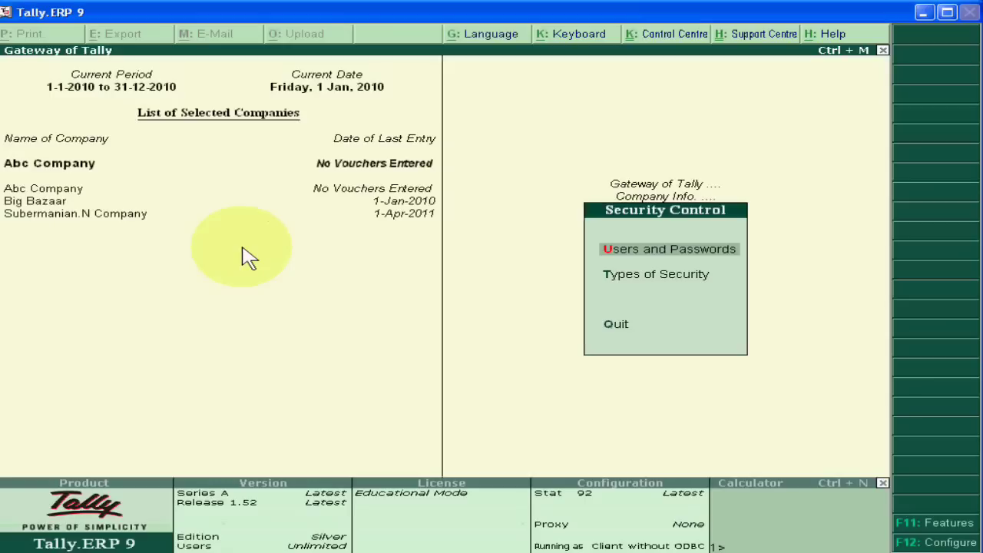
# - Open the Tally.NET Auditor security level and base it on Tally.NET Auditor basic facilities
pyautogui.press('Down')
pyautogui.press('Return')
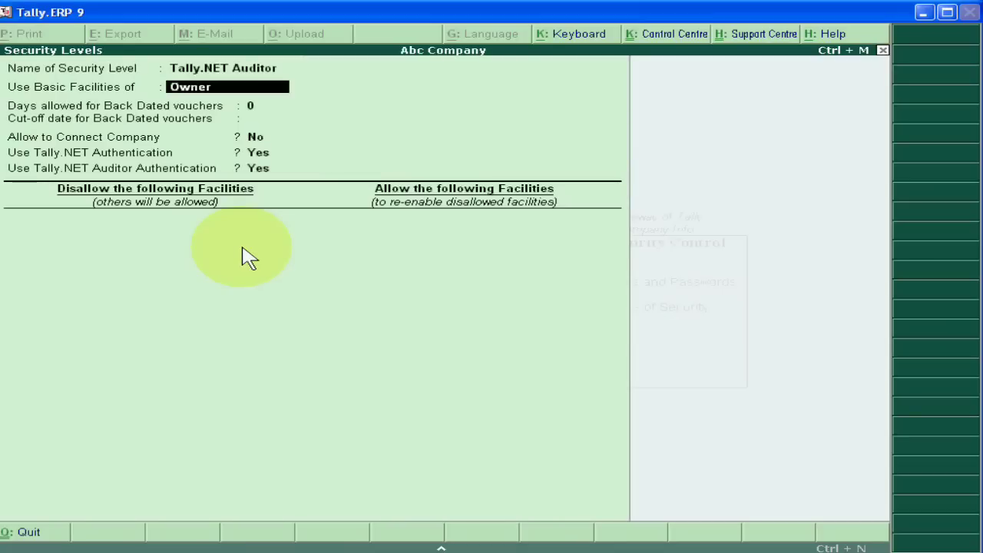
pyautogui.press('Return')
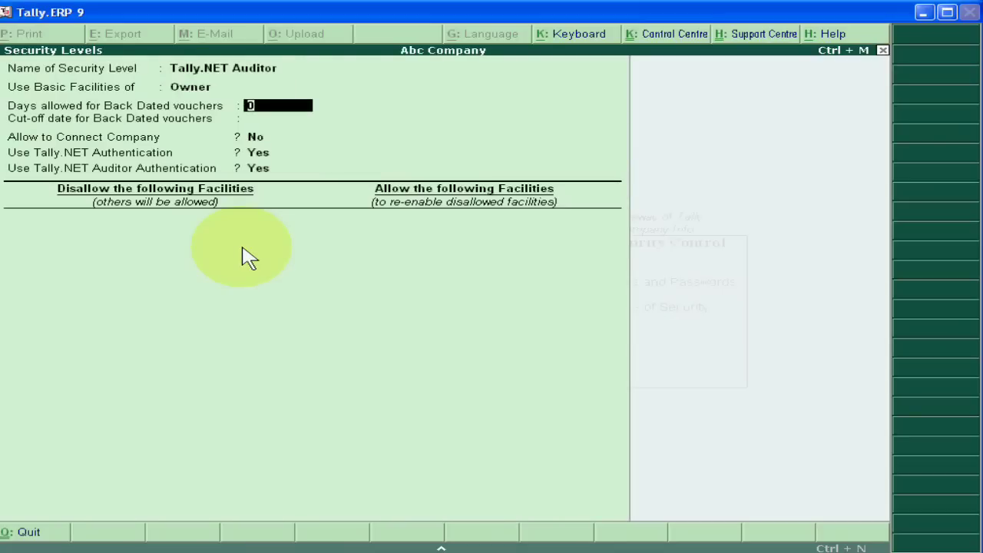
pyautogui.press('BackSpace')
pyautogui.press('Down')
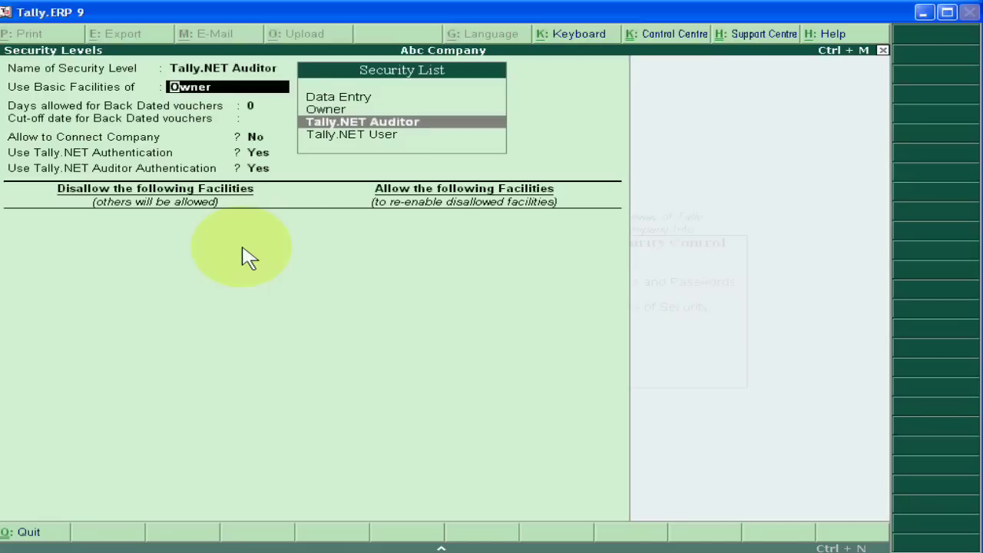
pyautogui.press('Return')
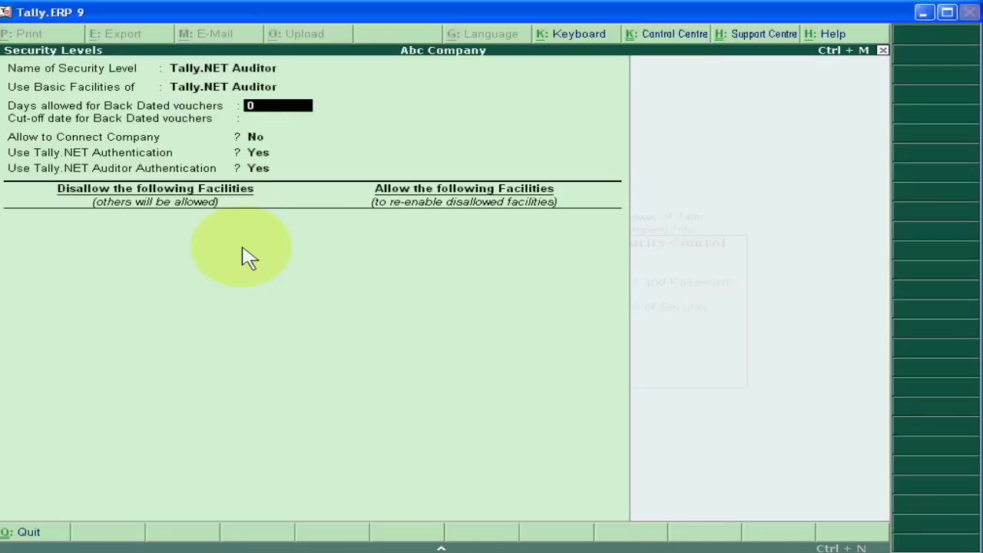
# - Set Tally.NET Authentication and Tally.NET Auditor Authentication both to No
pyautogui.press('Return')
pyautogui.press('Return')
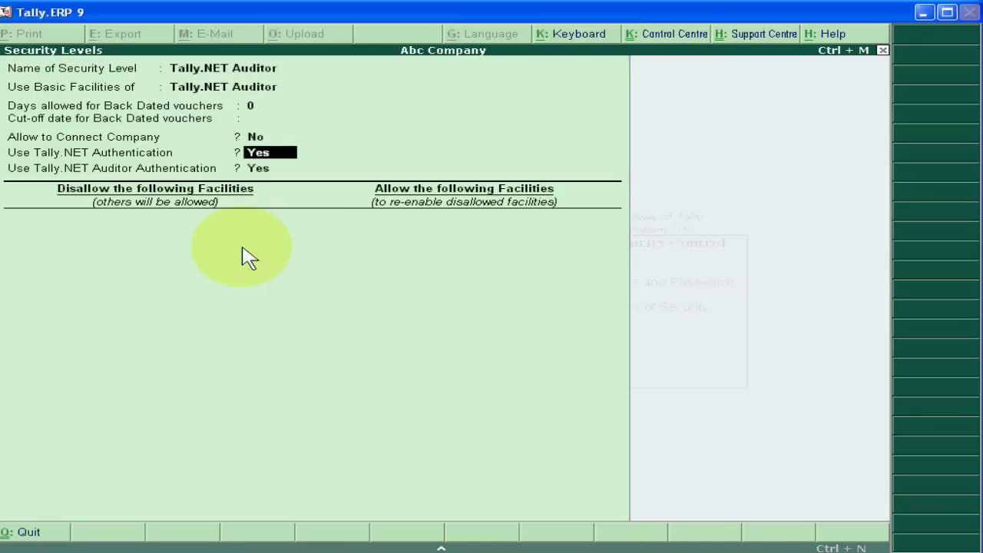
pyautogui.write('n')
pyautogui.press('Return')
pyautogui.write('n')
pyautogui.press('Return')
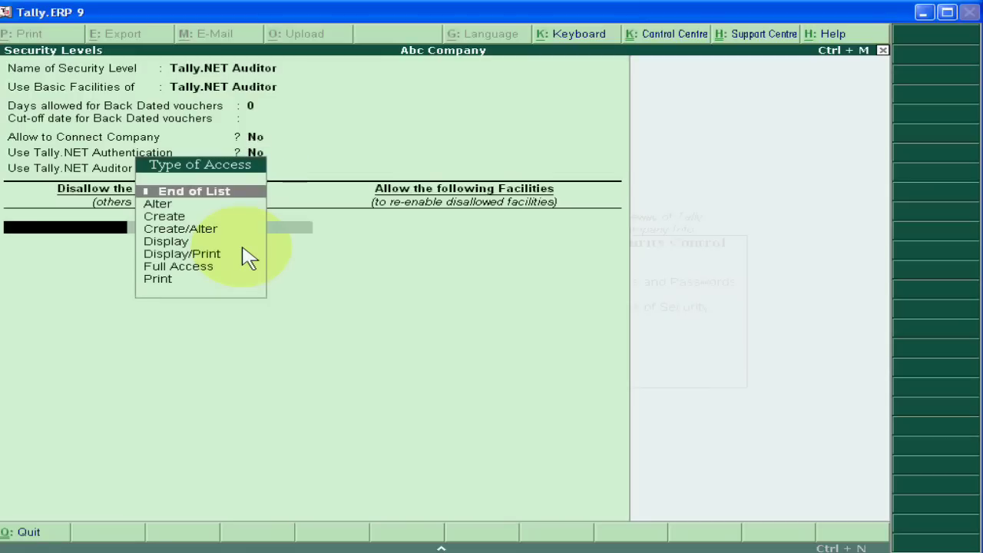
pyautogui.press('Escape')
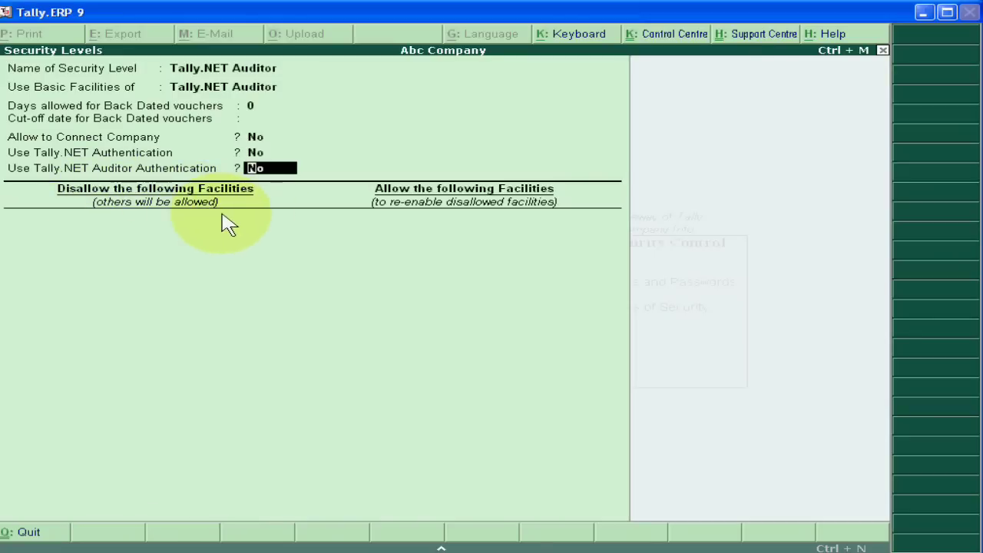
pyautogui.press('Return')
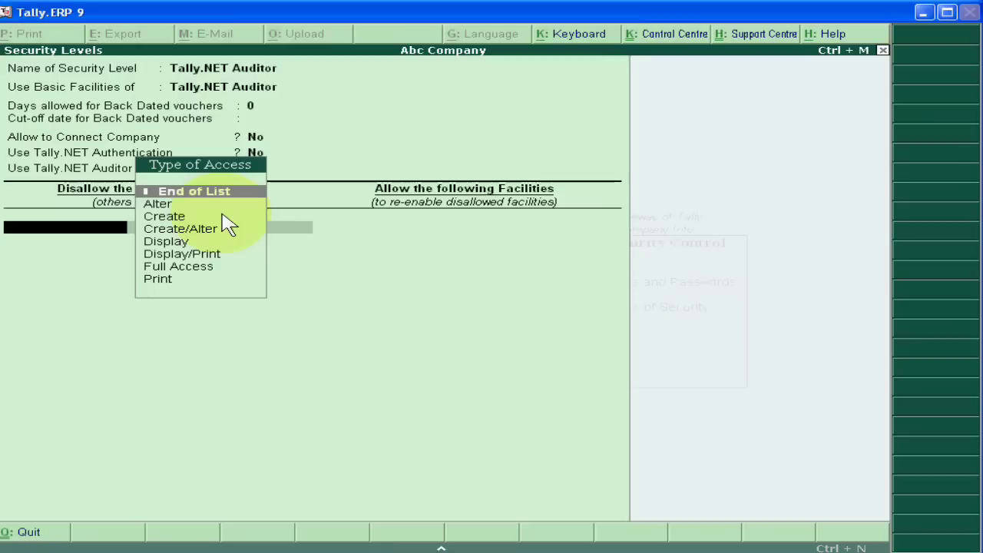
# - Disallow Create/Alter of Accounts Masters and allow Display of Accounts Masters for the Tally.NET Auditor level
pyautogui.press('Down')
pyautogui.press('Down')
pyautogui.press('Down')
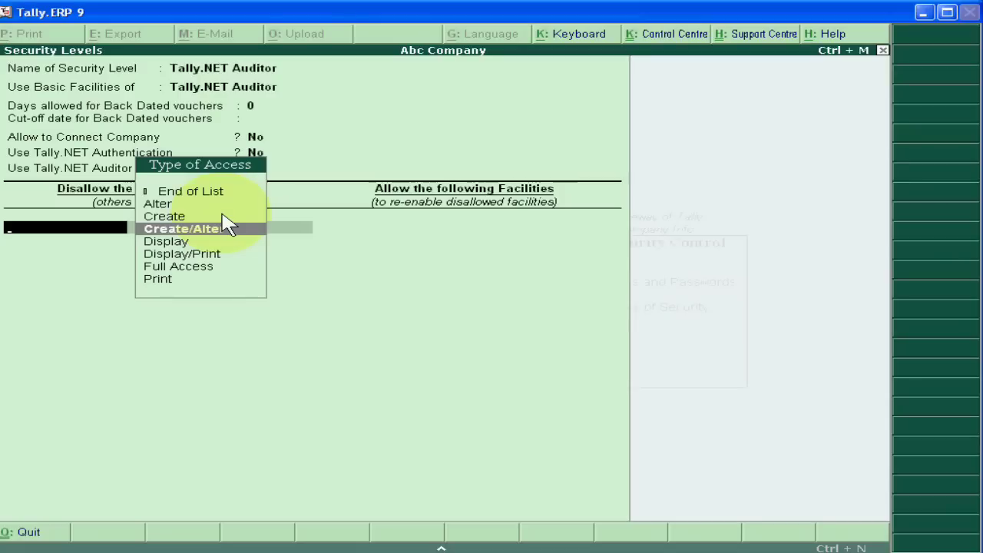
pyautogui.click(229, 229)
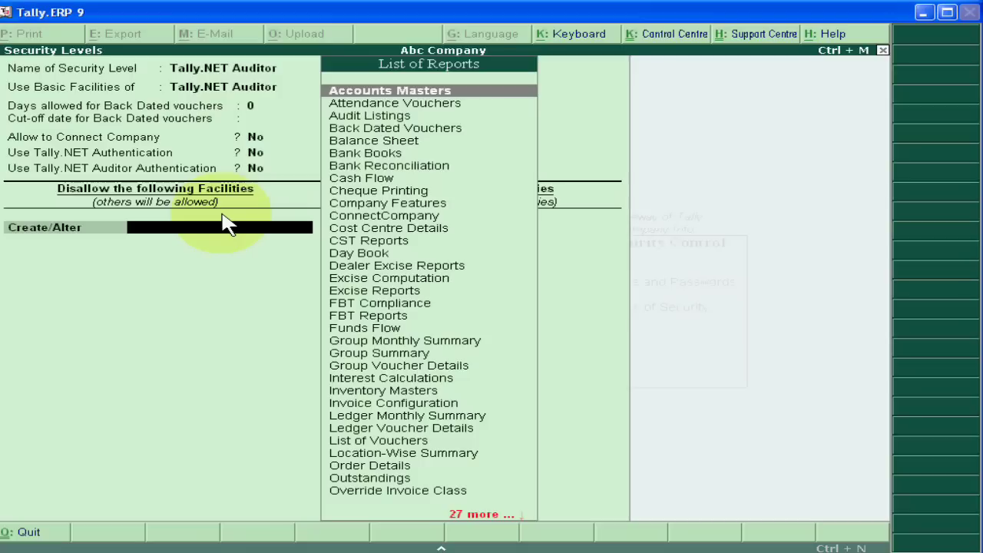
pyautogui.press('Return')
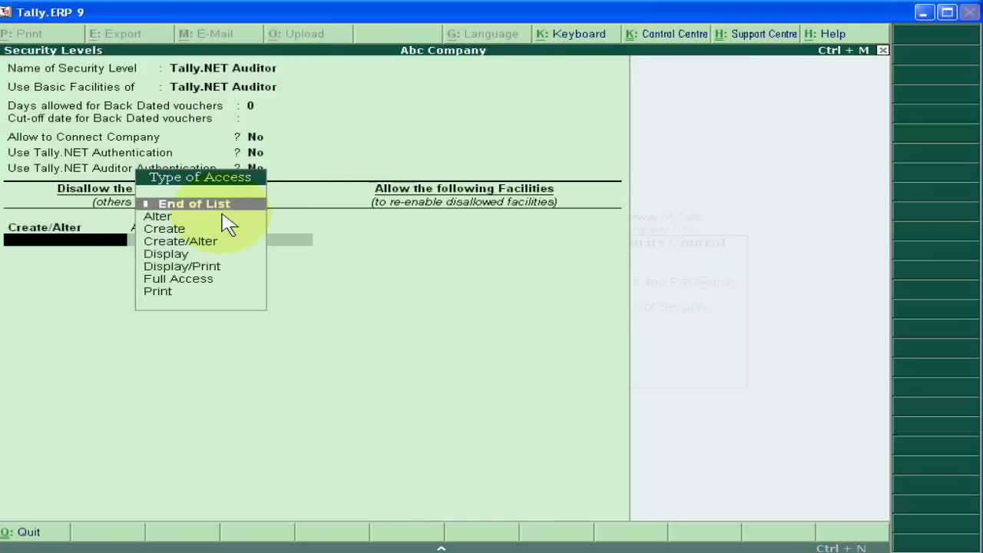
pyautogui.press('Return')
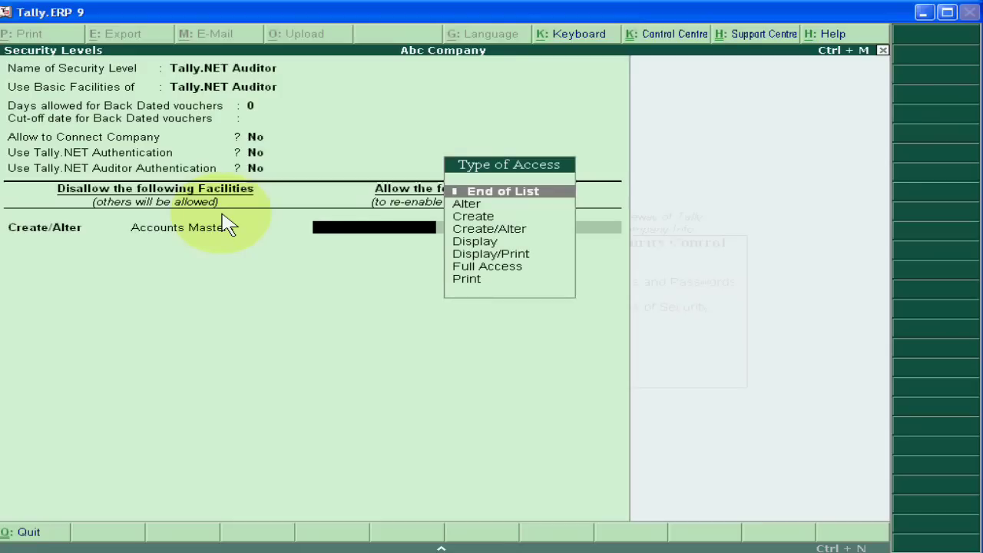
pyautogui.press('Down')
pyautogui.press('Down')
pyautogui.press('Down')
pyautogui.press('Down')
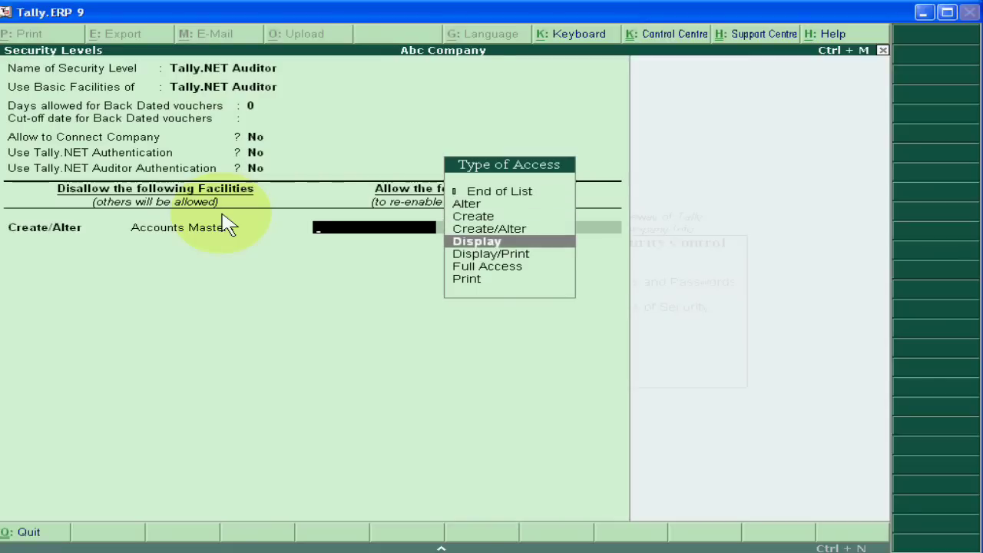
pyautogui.press('Return')
pyautogui.press('Return')
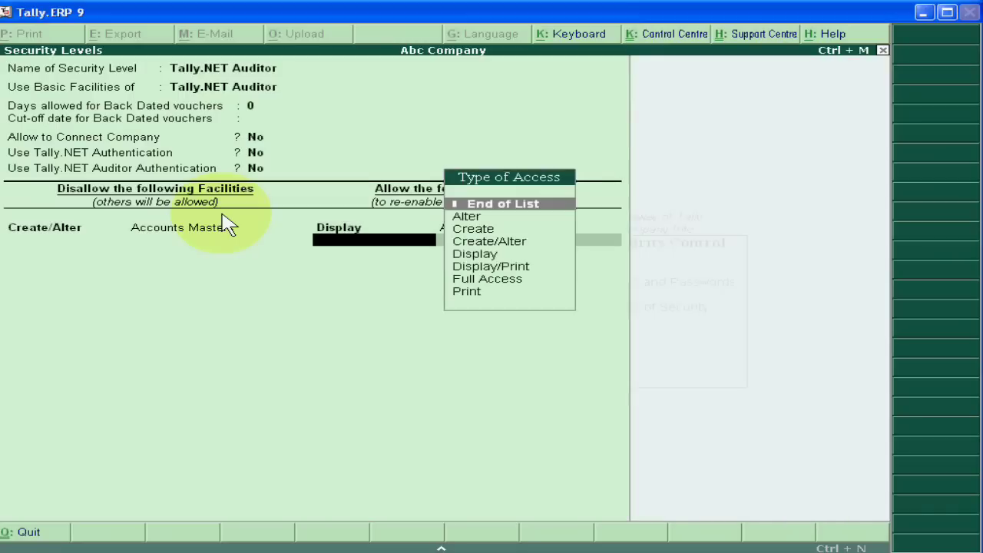
pyautogui.press('Return')
pyautogui.press('Return')
# - Save the security level and close the security level list and Security Control menu
pyautogui.press('Escape')
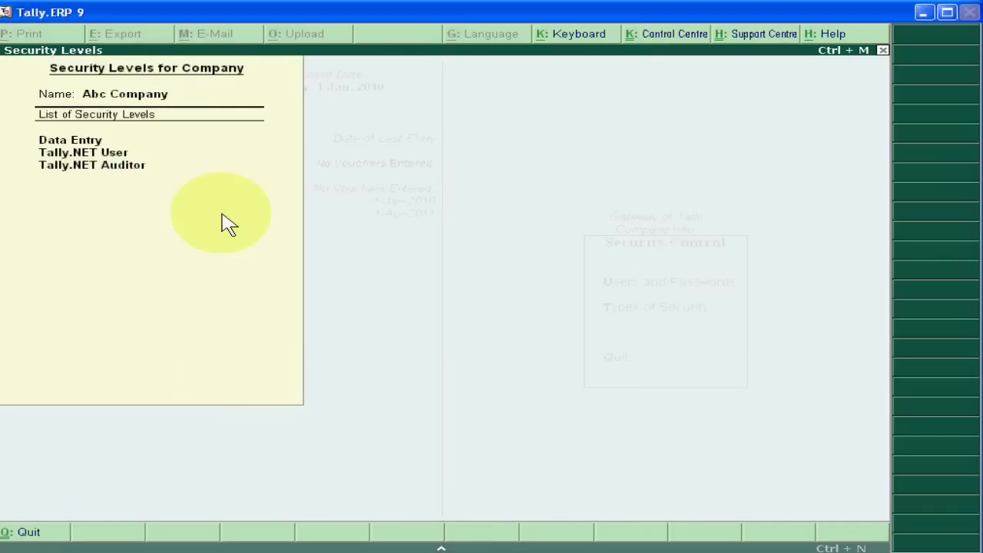
pyautogui.press('Escape')
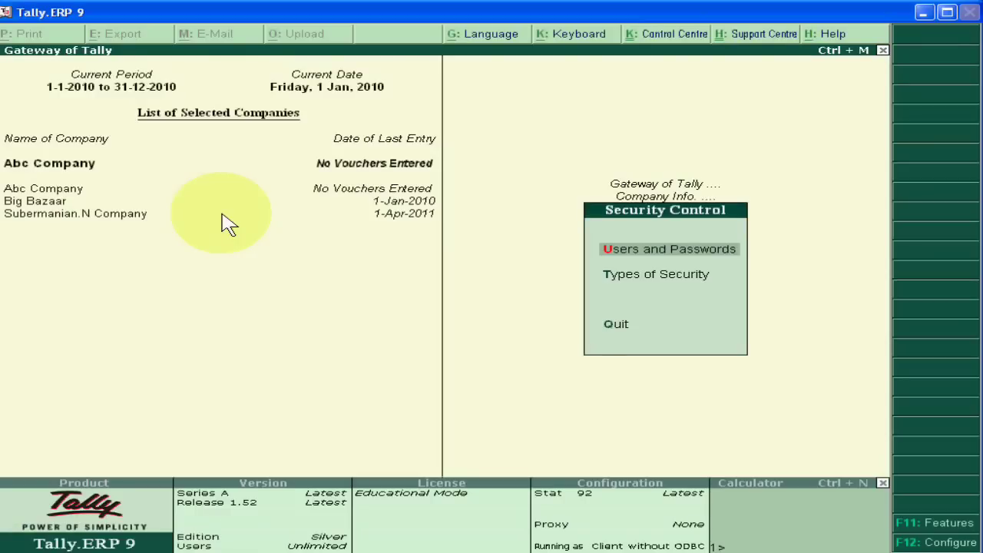
pyautogui.press('Escape')
pyautogui.press('Escape')
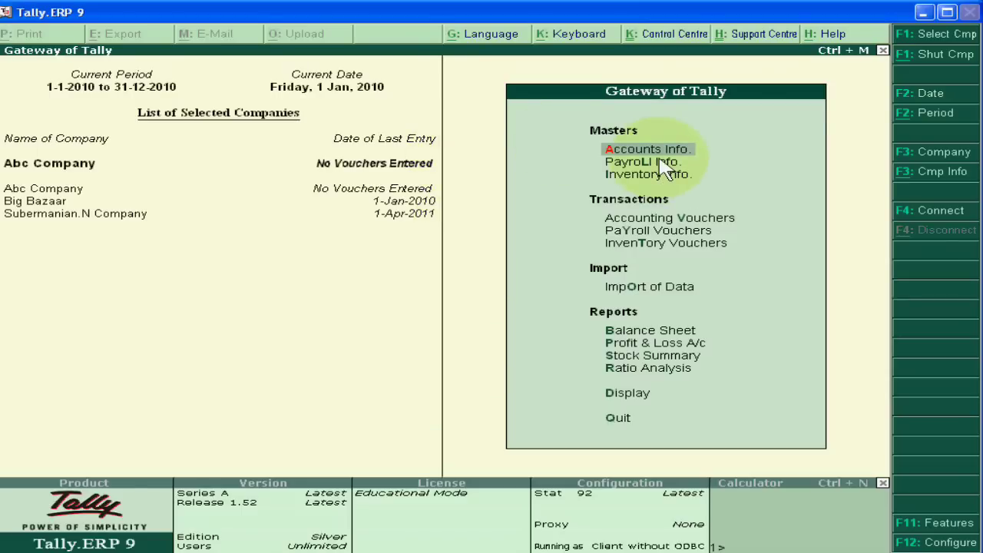
# - Open Accounts Info > Ledgers > Create, then back out to the Gateway of Tally without quitting
pyautogui.press('Return')
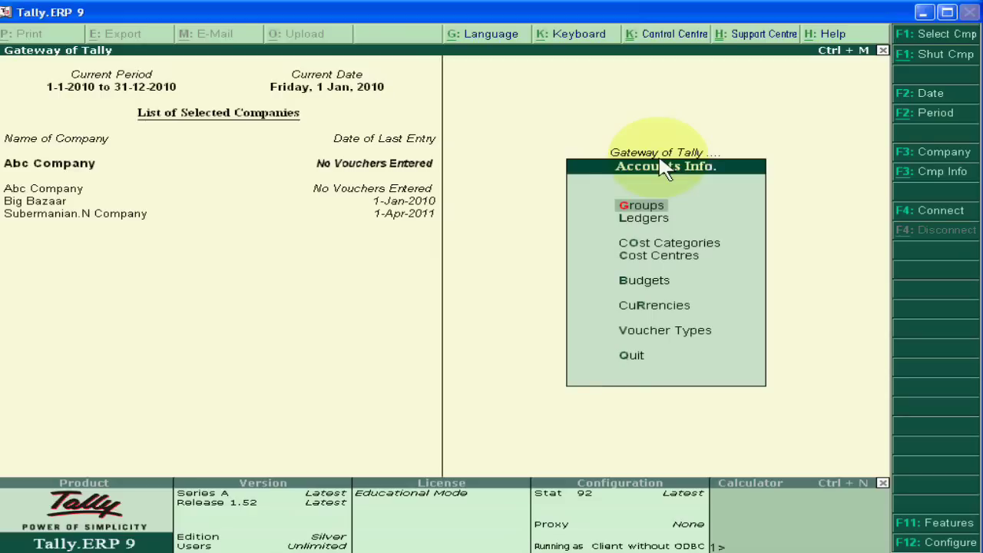
pyautogui.press('Down')
pyautogui.press('Return')
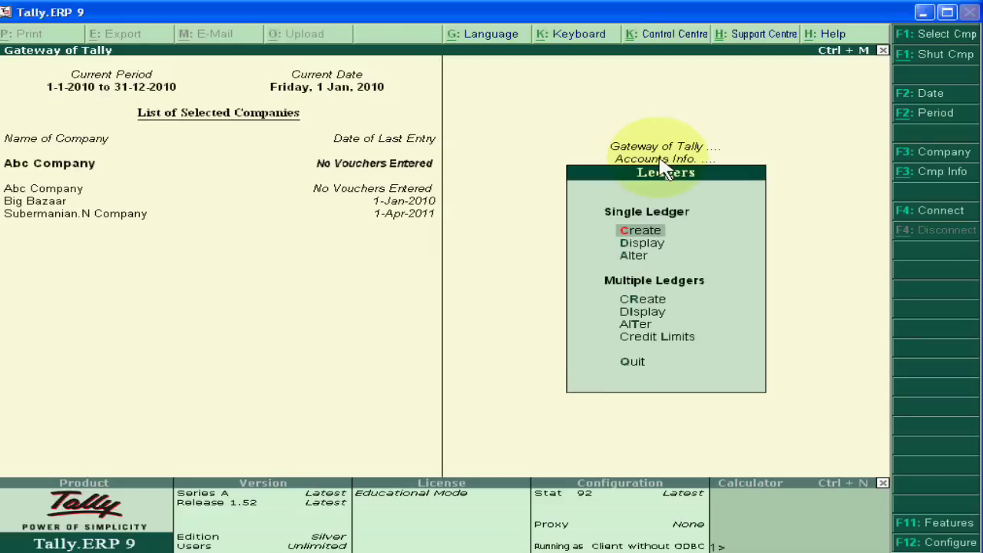
pyautogui.click(637, 237)
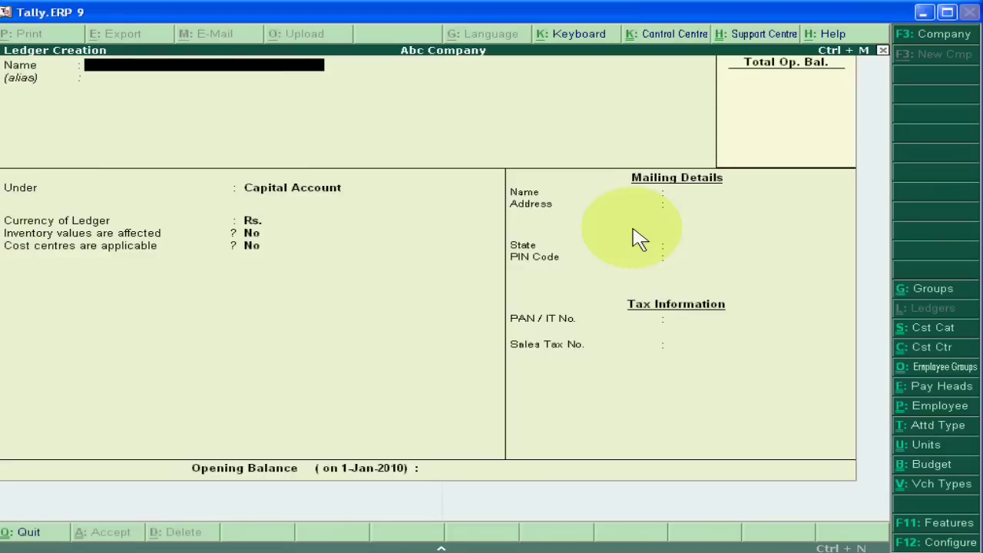
pyautogui.press('Escape')
pyautogui.press('Return')
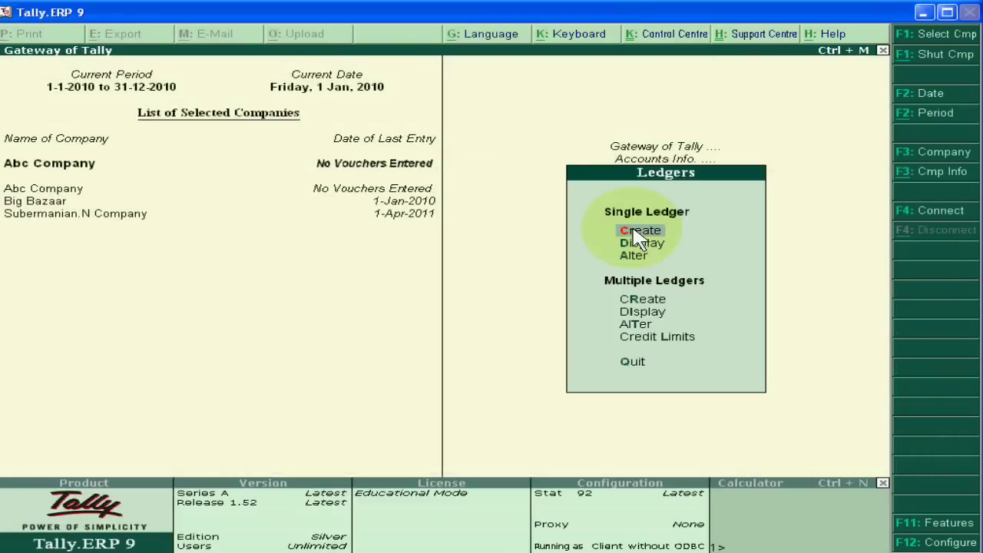
pyautogui.press('Escape')
pyautogui.press('Escape')
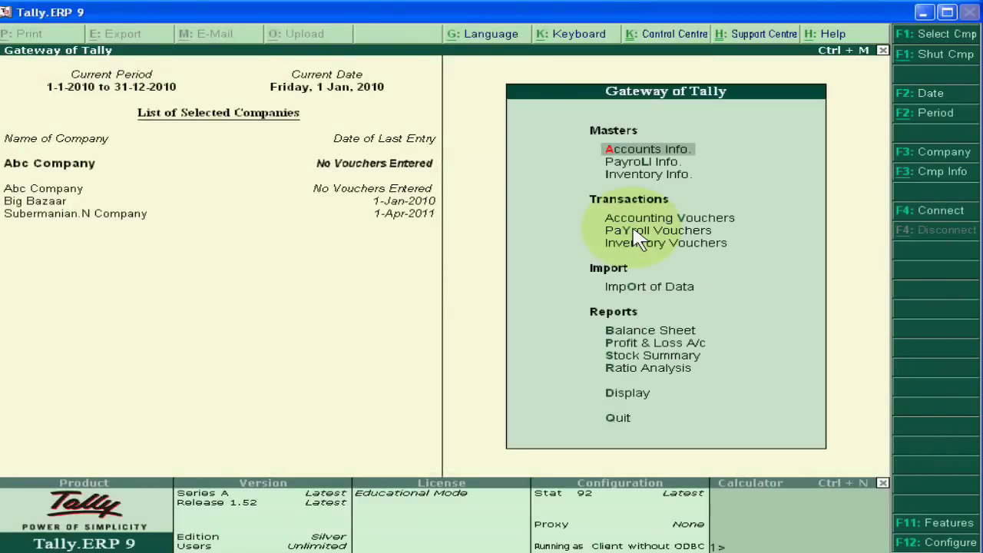
pyautogui.press('Escape')
pyautogui.press('n')
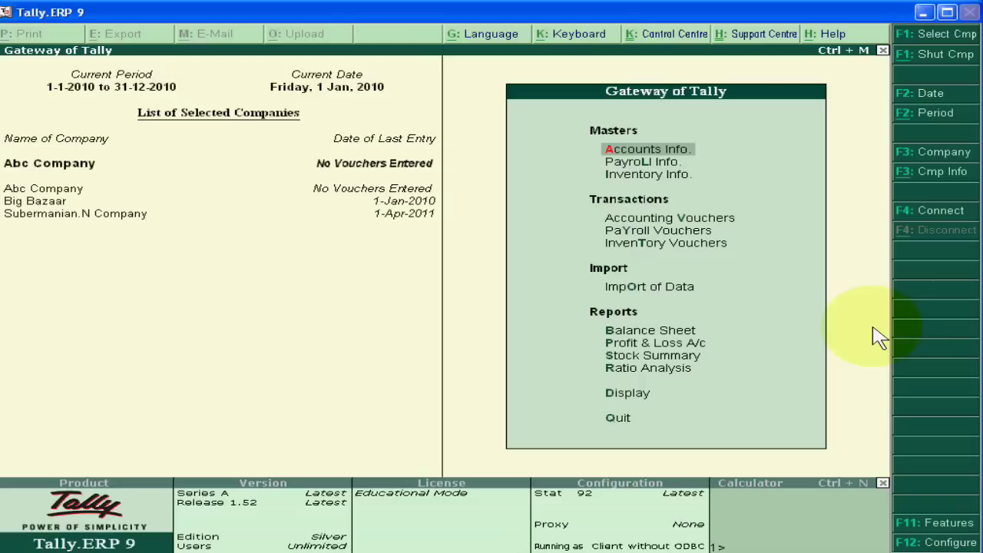
# - Shut Abc Company via Company Info. > Shut Company
pyautogui.click(932, 171)
pyautogui.press('Down')
pyautogui.press('Down')
pyautogui.press('Down')
pyautogui.press('Down')
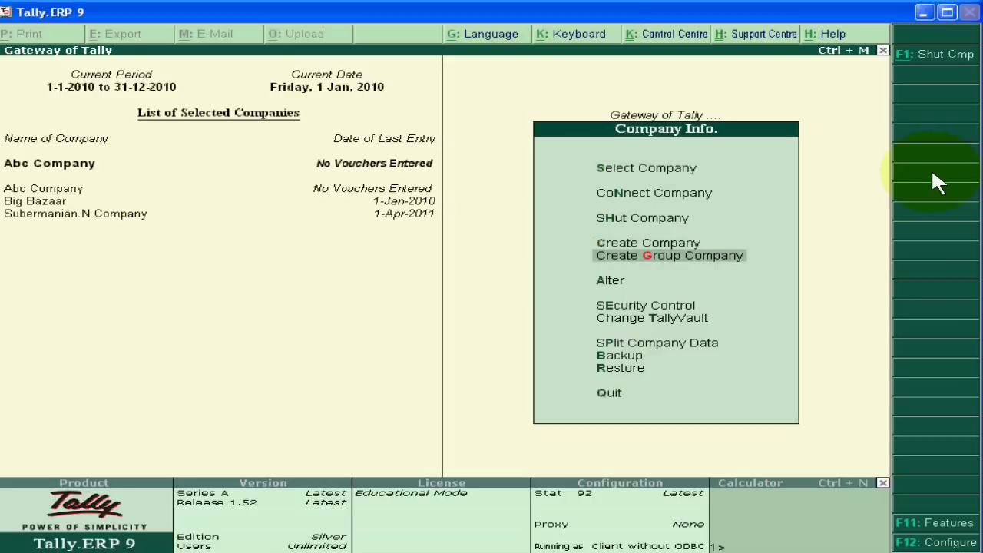
pyautogui.press('Up')
pyautogui.press('Up')
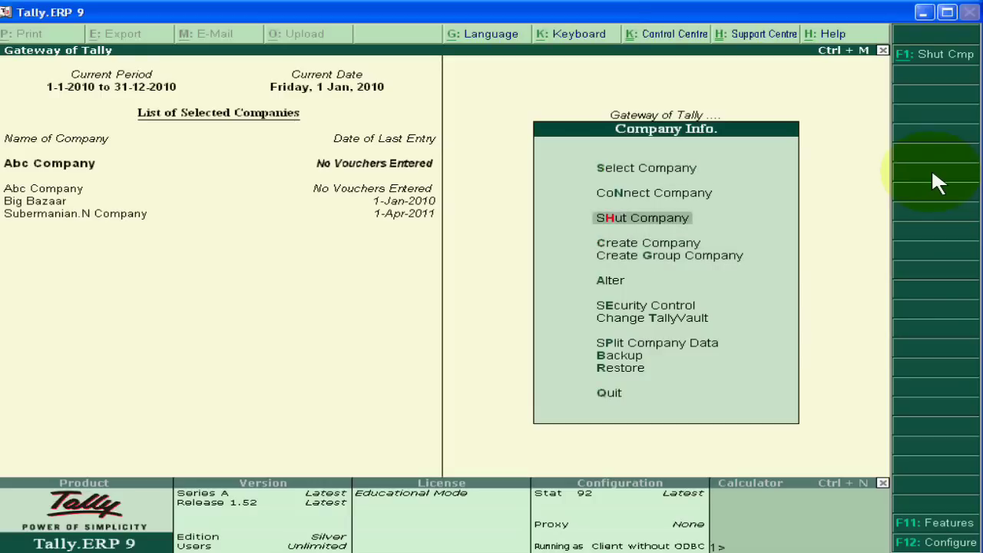
pyautogui.press('Return')
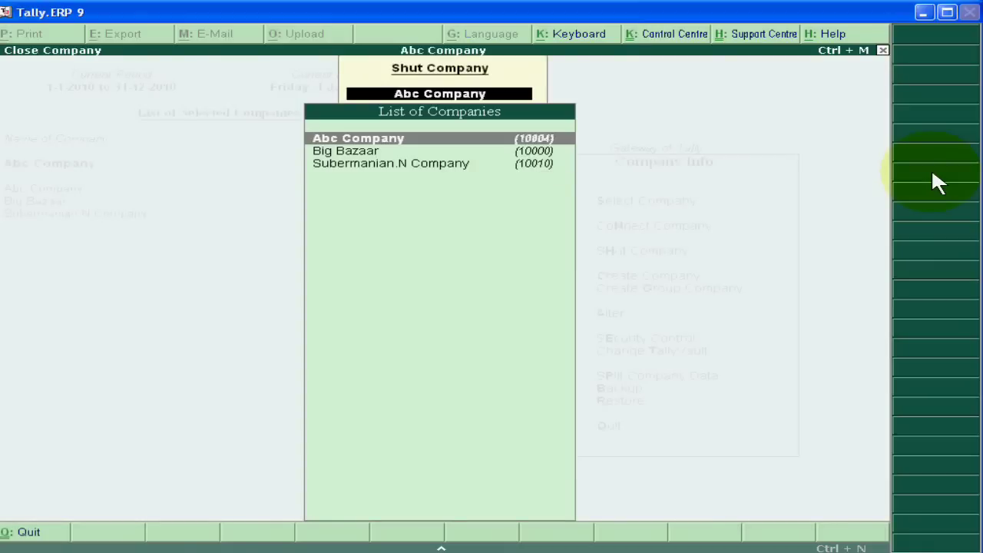
pyautogui.press('Return')
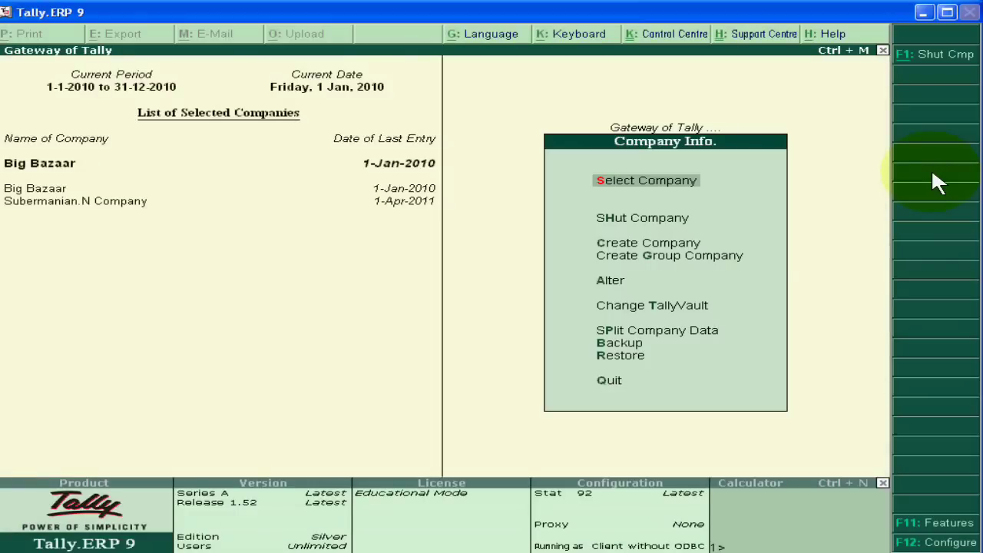
# - Reload Abc Company and log in using the auditor's e-mail as user name
pyautogui.click(661, 189)
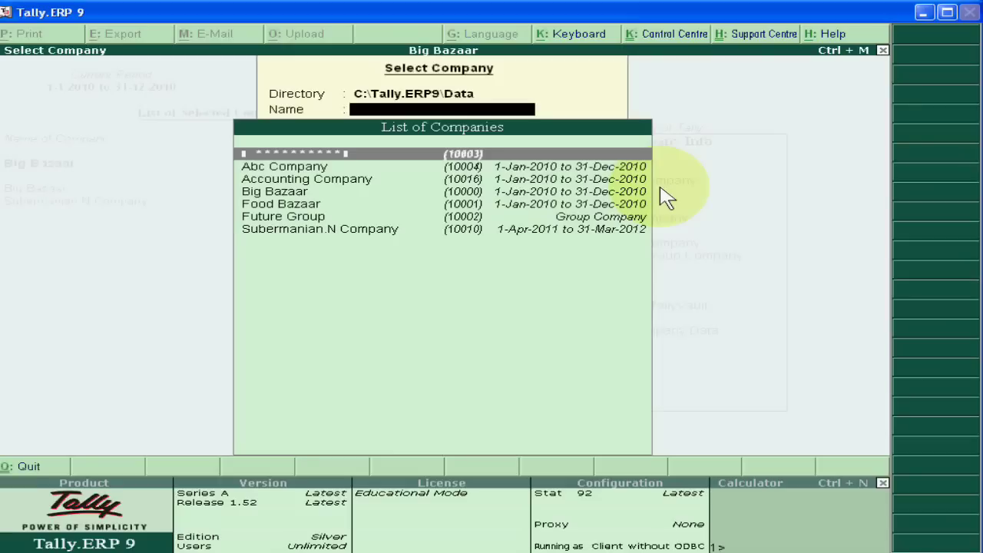
pyautogui.press('Down')
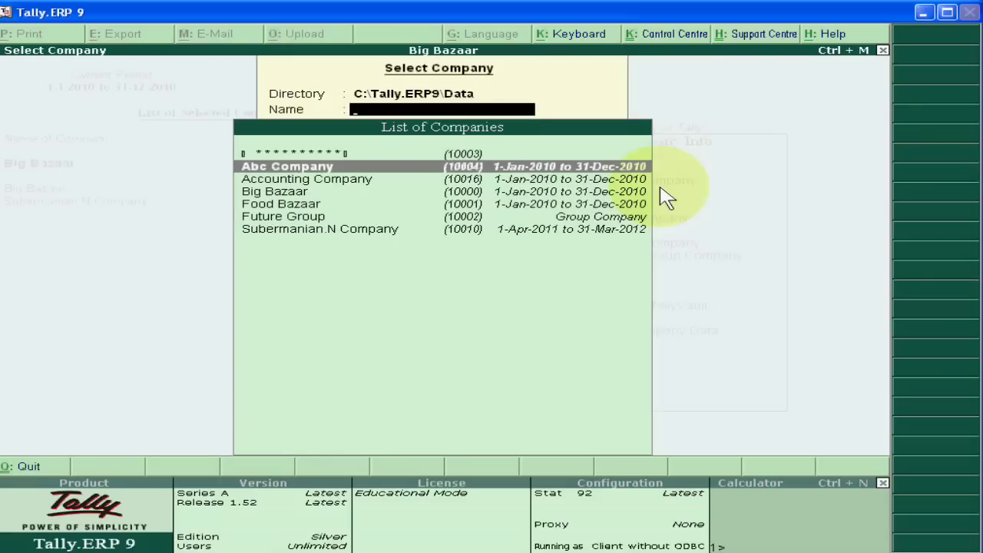
pyautogui.press('Return')
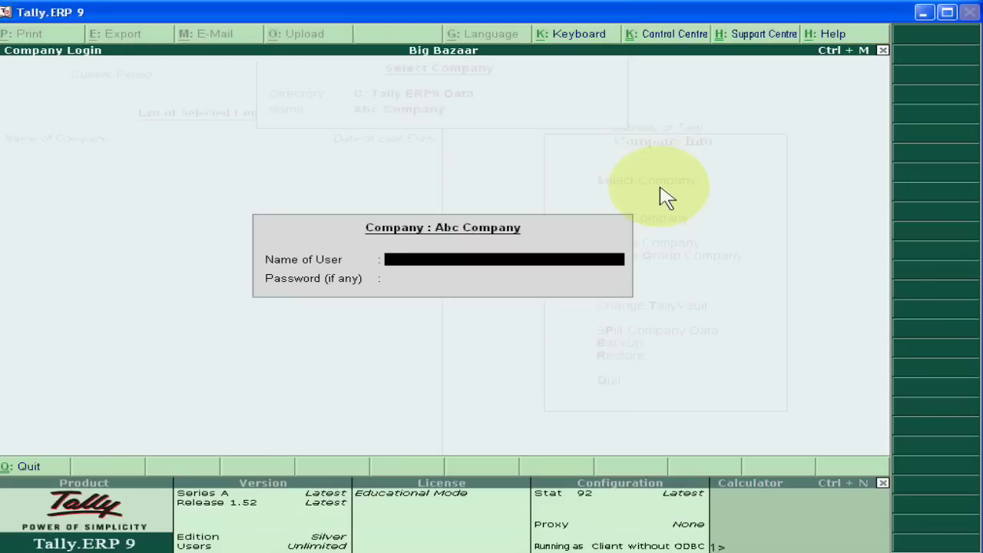
pyautogui.write('a')
pyautogui.press('BackSpace')
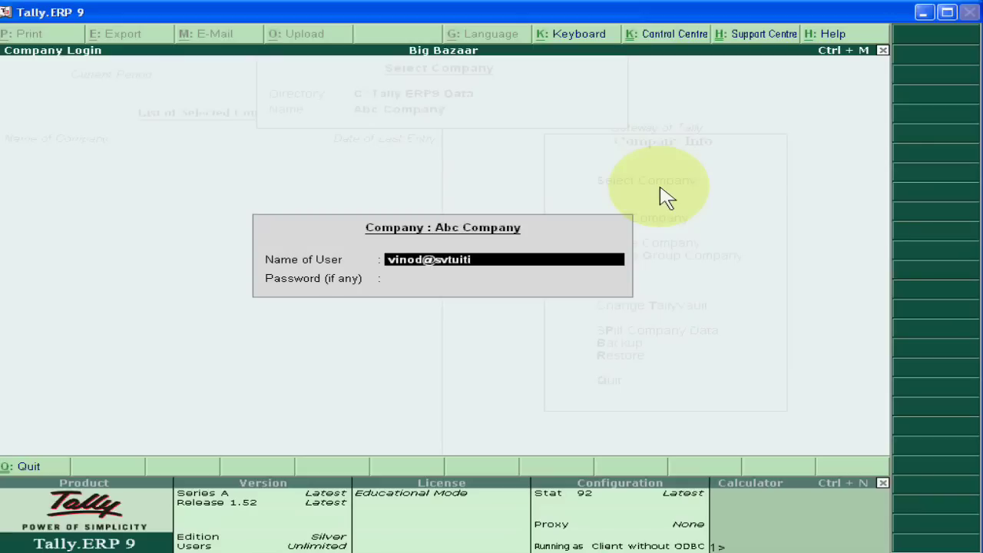
pyautogui.press('Return')
pyautogui.press('Return')
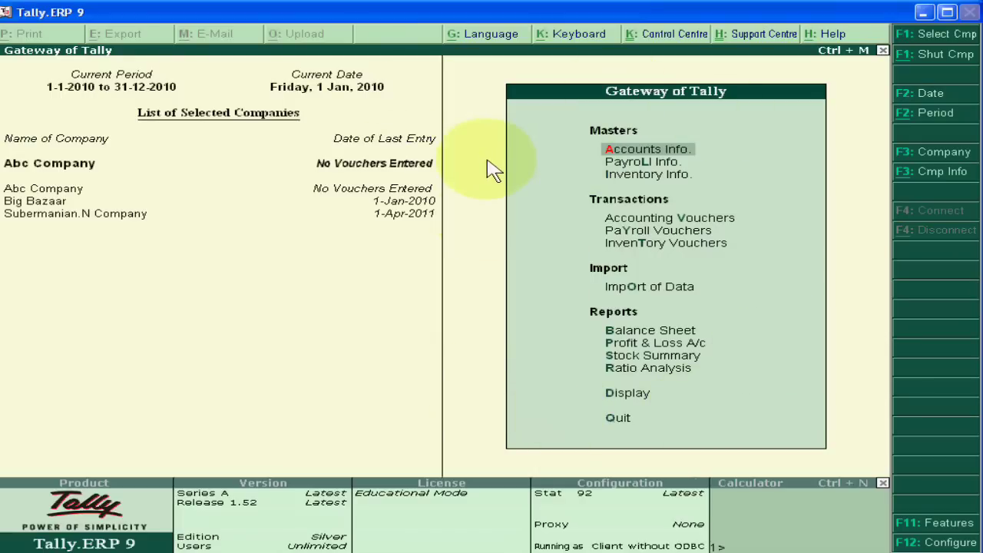
pyautogui.click(640, 150)
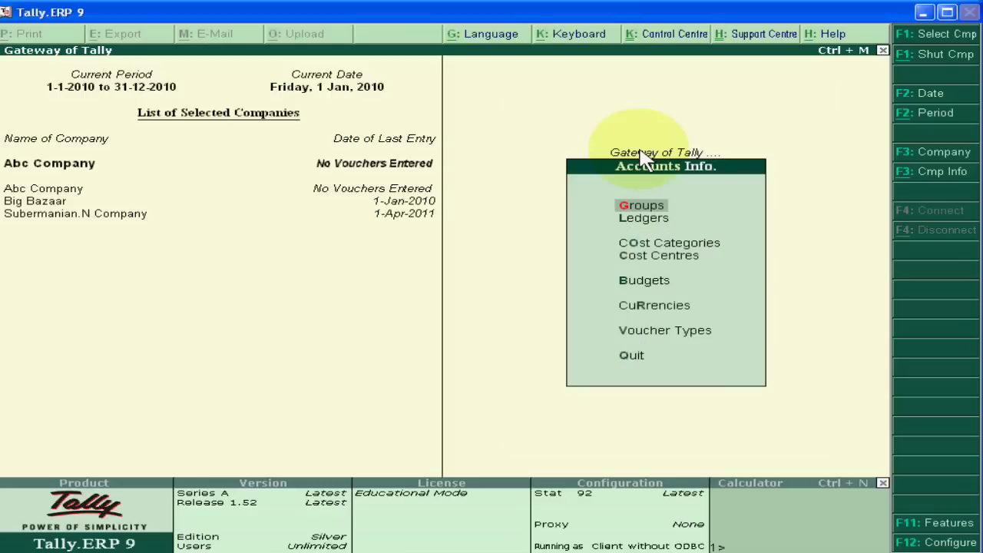
pyautogui.click(647, 221)
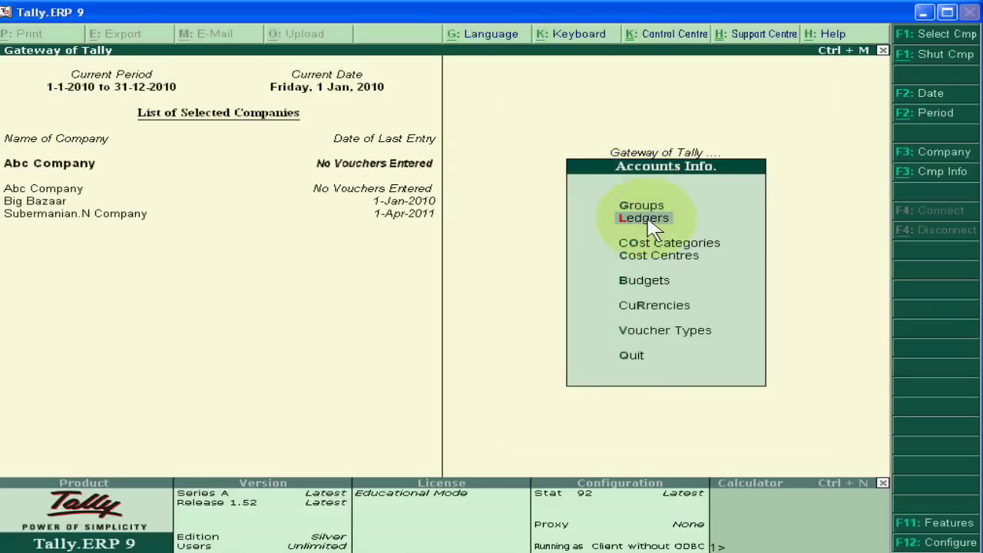
pyautogui.click(651, 222)
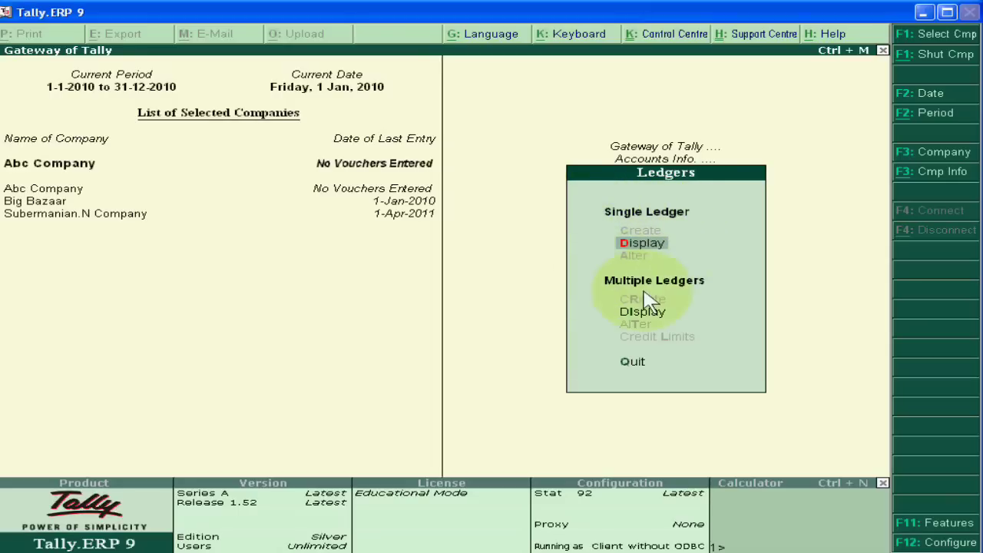
pyautogui.press('Escape')
pyautogui.press('Escape')
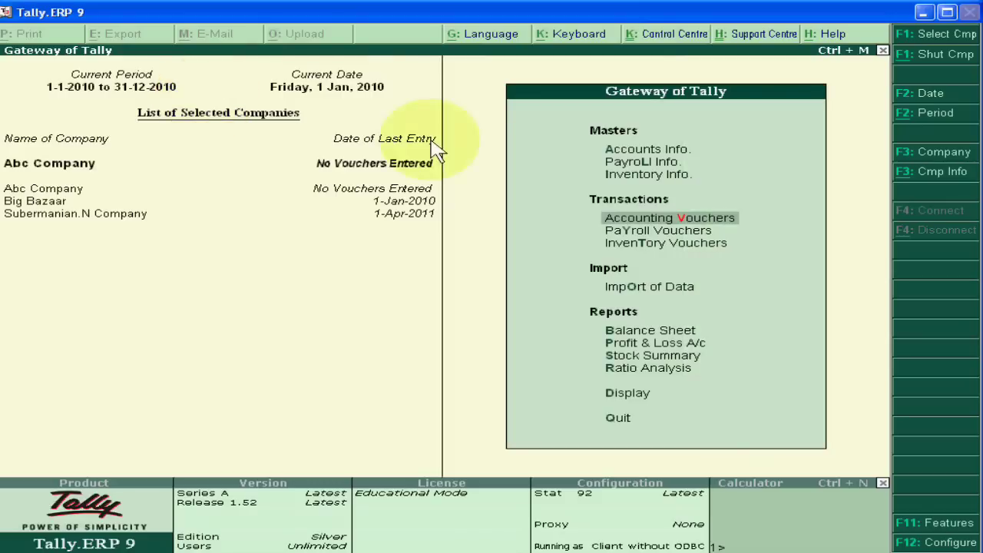
pyautogui.click(634, 396)
pyautogui.click(637, 395)
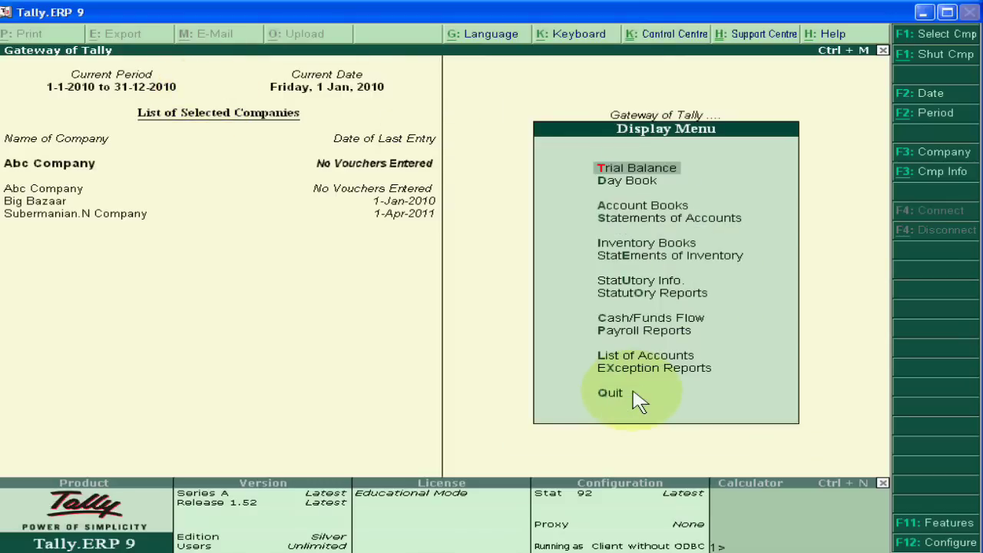
pyautogui.press('Down')
pyautogui.press('Return')
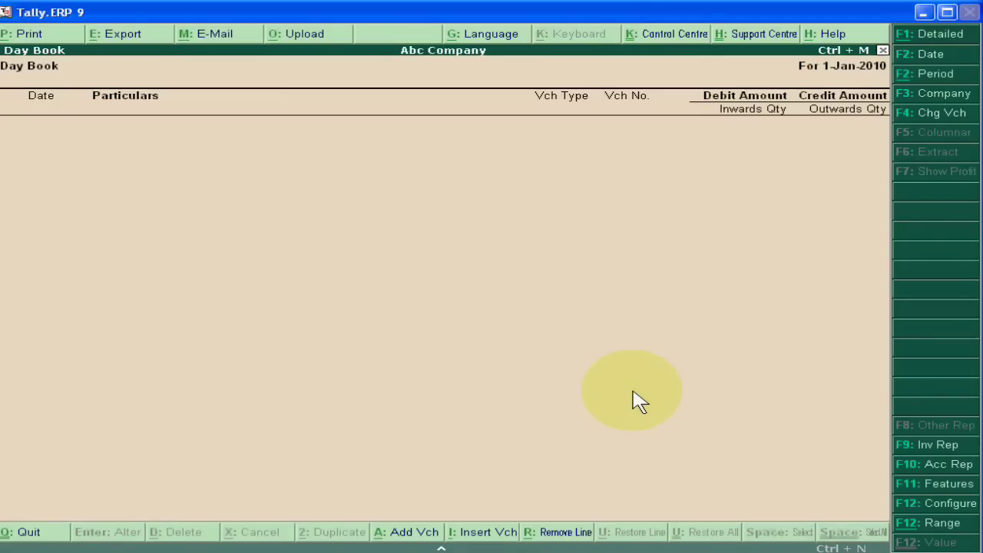
pyautogui.press('Escape')
pyautogui.press('Escape')
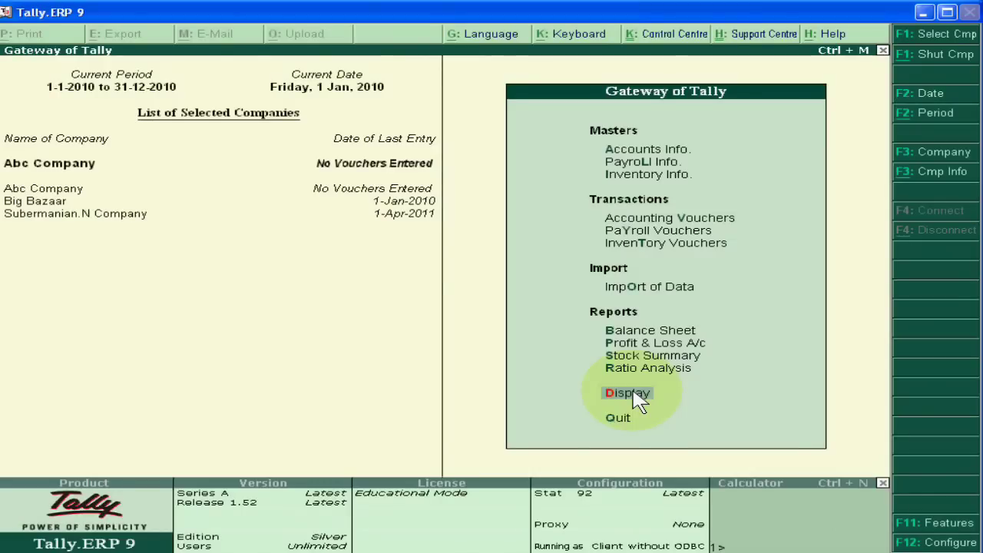